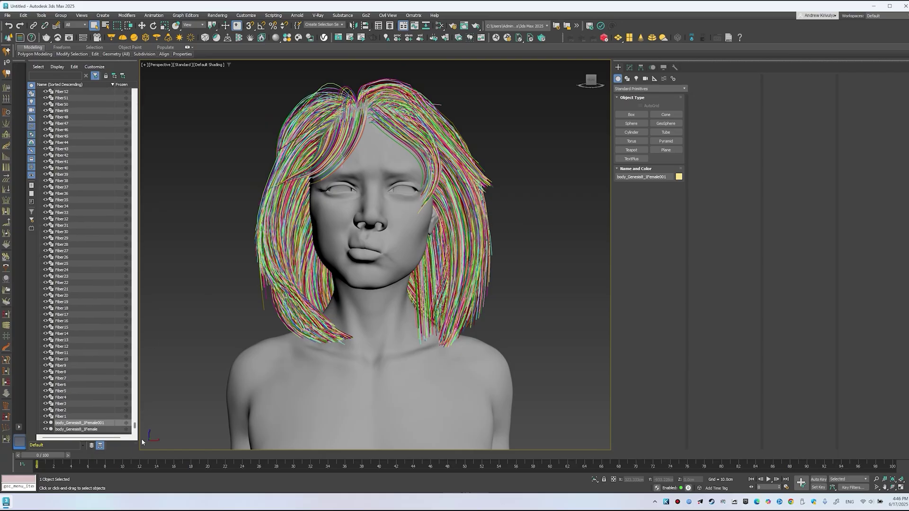
Step: Select the Fiber1 shape and show its modifier settings
left_click(67, 417)
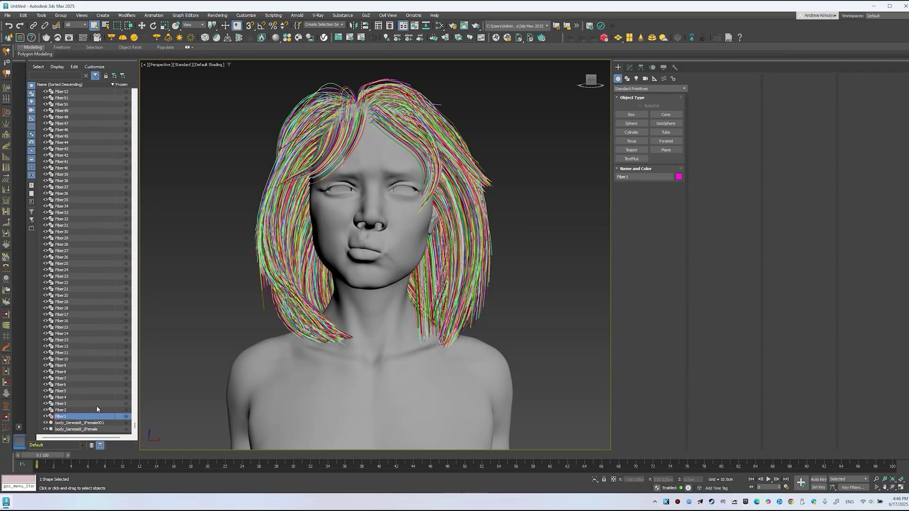
left_click(629, 68)
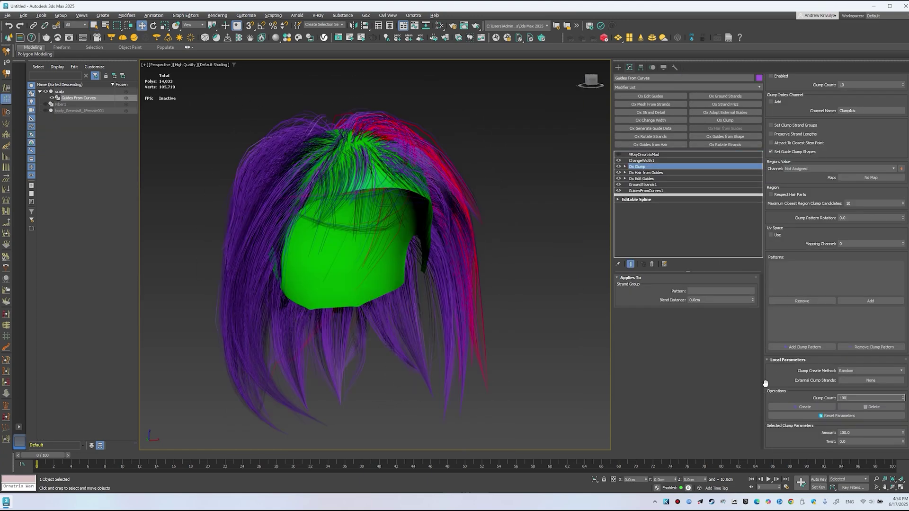
Step: Add a length-dependent Ox Strand Frizz above Ox Clump, raise its scale and set its amount to 5 cm
left_click(725, 104)
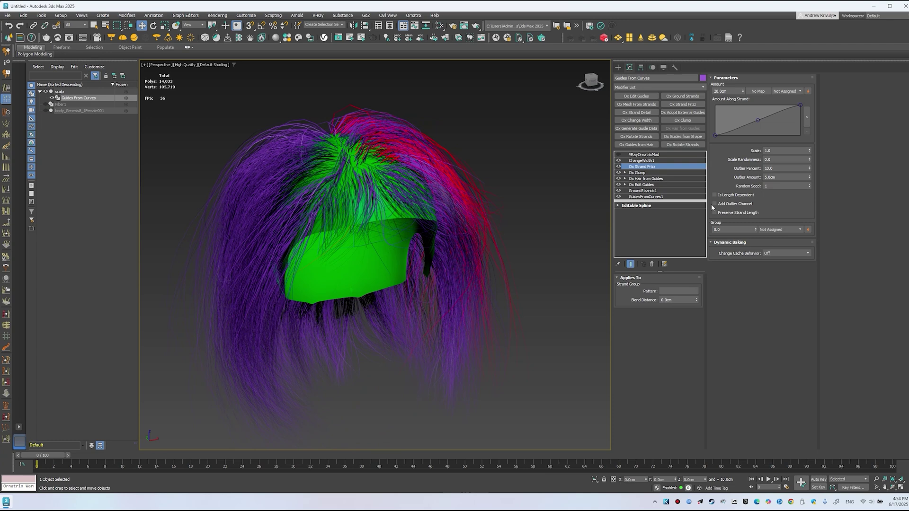
left_click(747, 198)
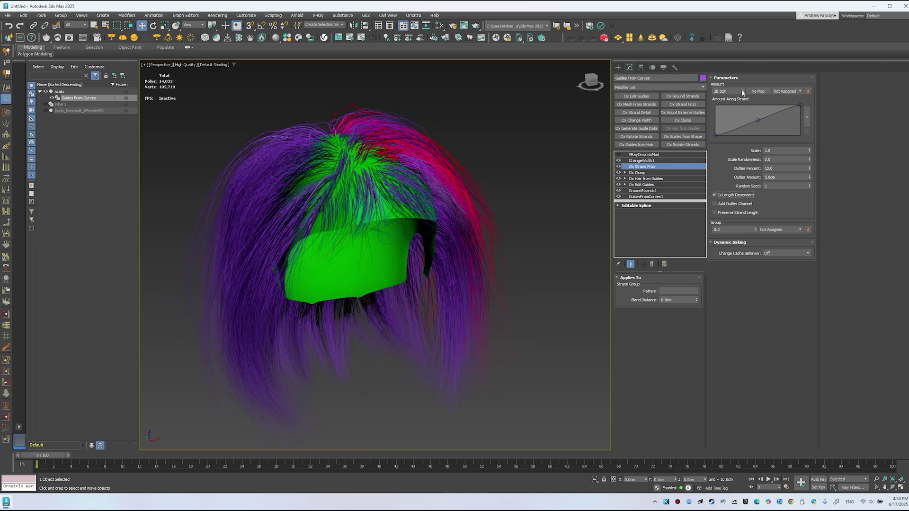
left_click_drag(743, 93, 742, 107)
left_click_drag(810, 152, 809, 138)
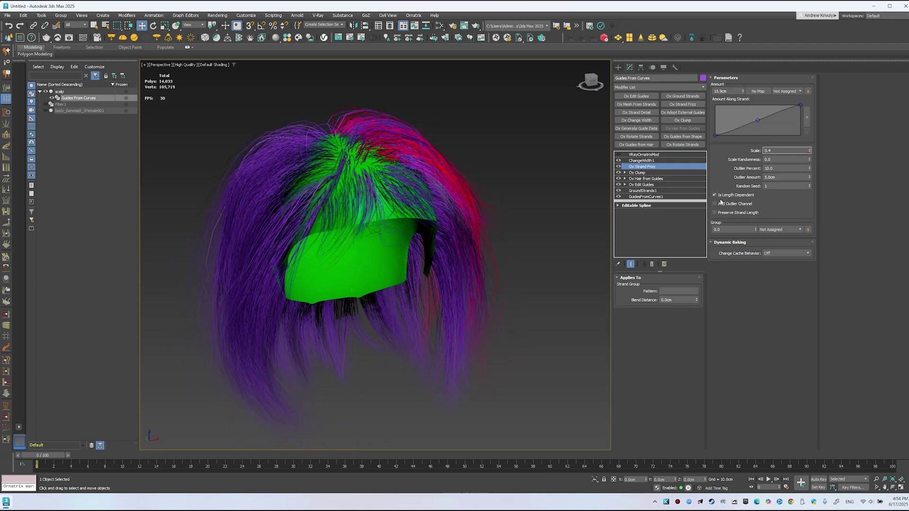
double_click(725, 91)
type("5")
key("Return")
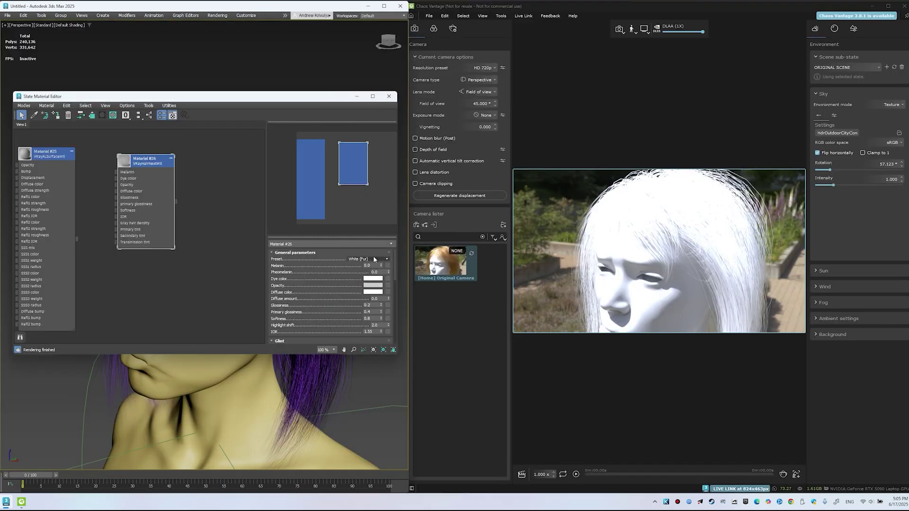
Step: Try the Light Brown, Ginger Red and Scarlet Red (Dyed) presets on the hair material
left_click(374, 260)
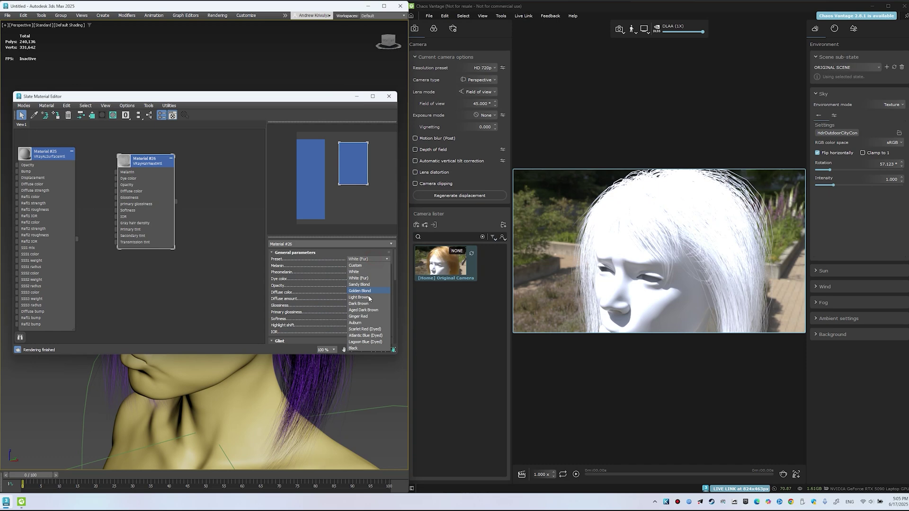
left_click(369, 297)
left_click(367, 260)
left_click(364, 318)
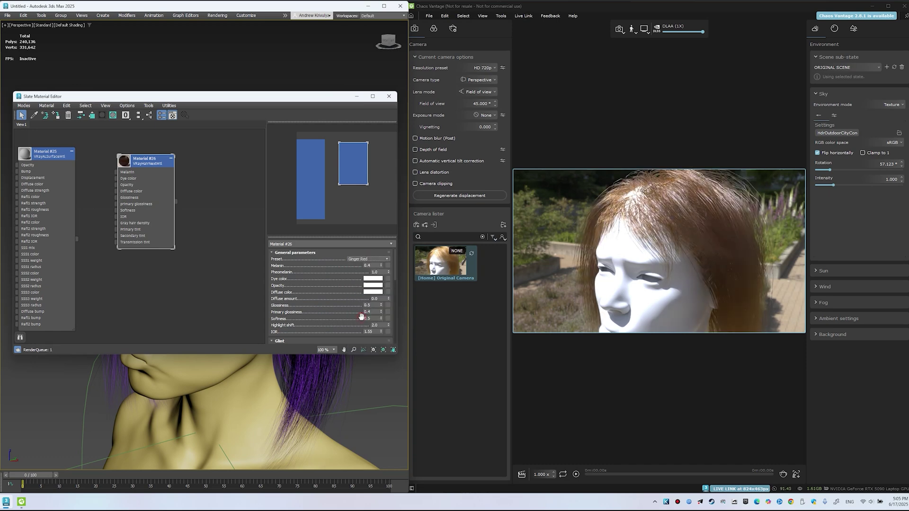
scroll(367, 260, "down", 2)
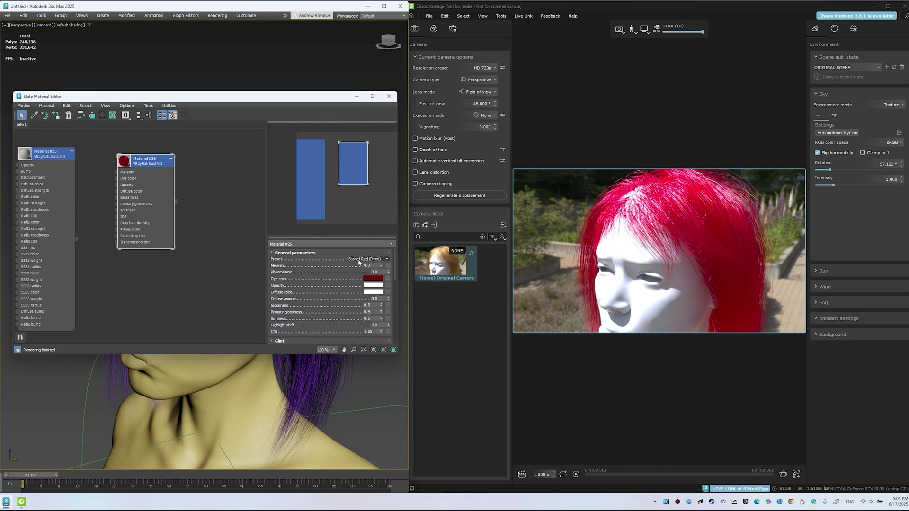
Step: Try the Lagoon Blue (Dyed) preset on the hair material and change it to Aged Dark Brown
left_click(368, 260)
left_click(361, 342)
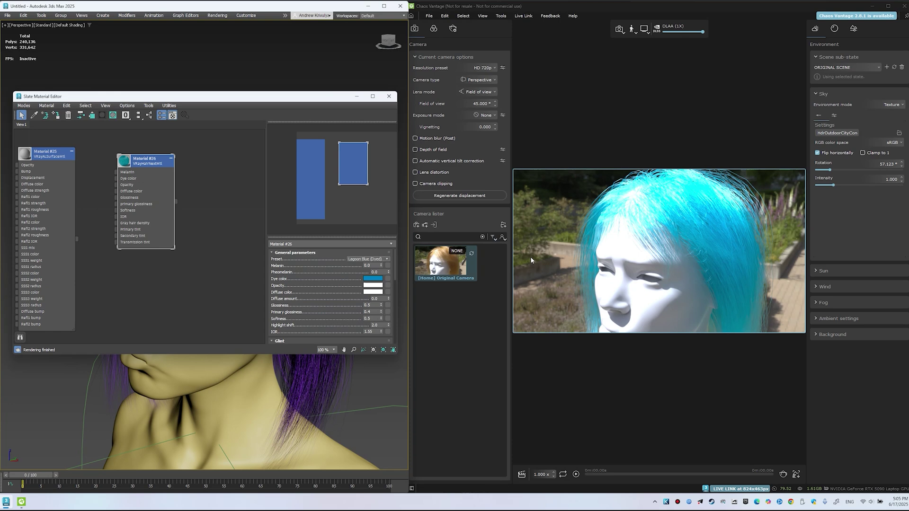
left_click(374, 259)
left_click(363, 310)
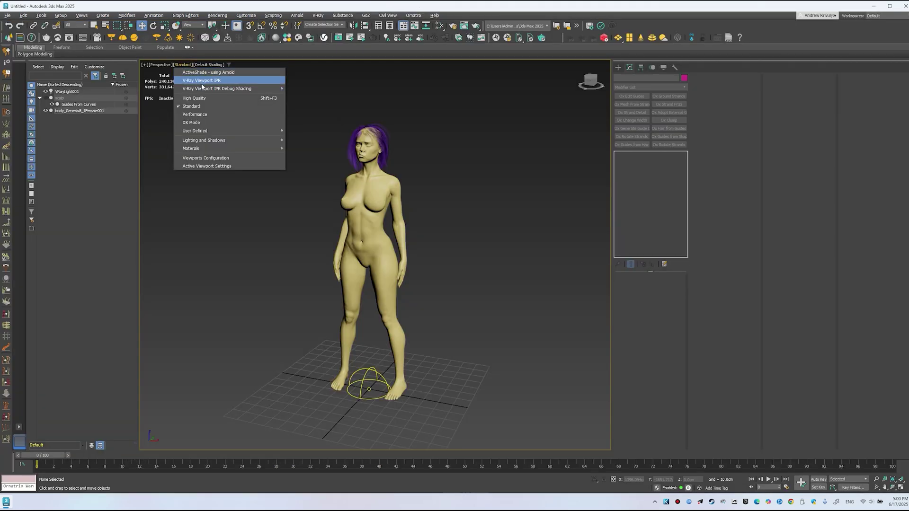
Step: Render the perspective viewport with V-Ray Viewport IPR and inspect the hair on the head up close
left_click(201, 81)
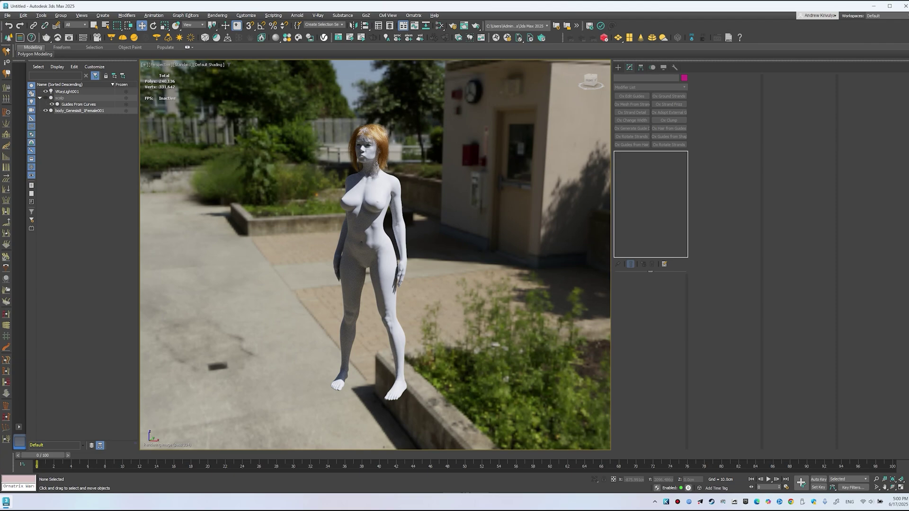
middle_click_drag(376, 165, 385, 143, "alt")
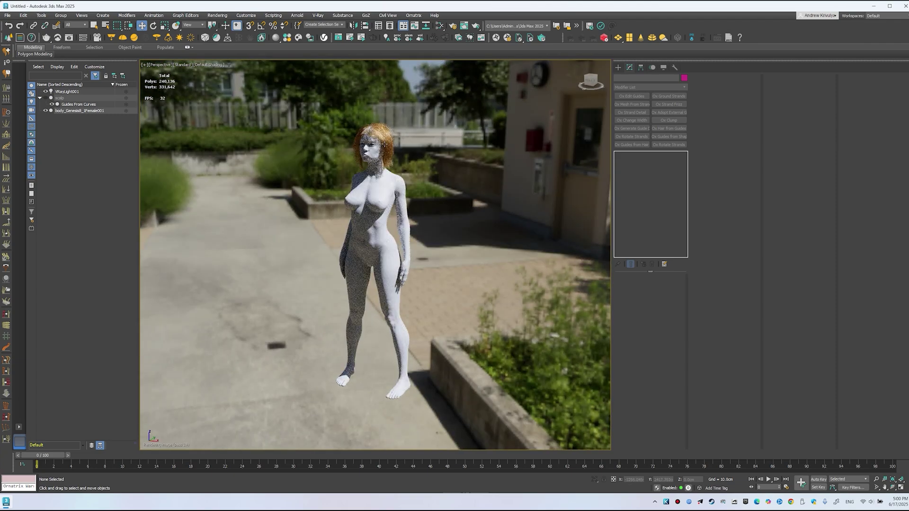
scroll(385, 144, "up", 10)
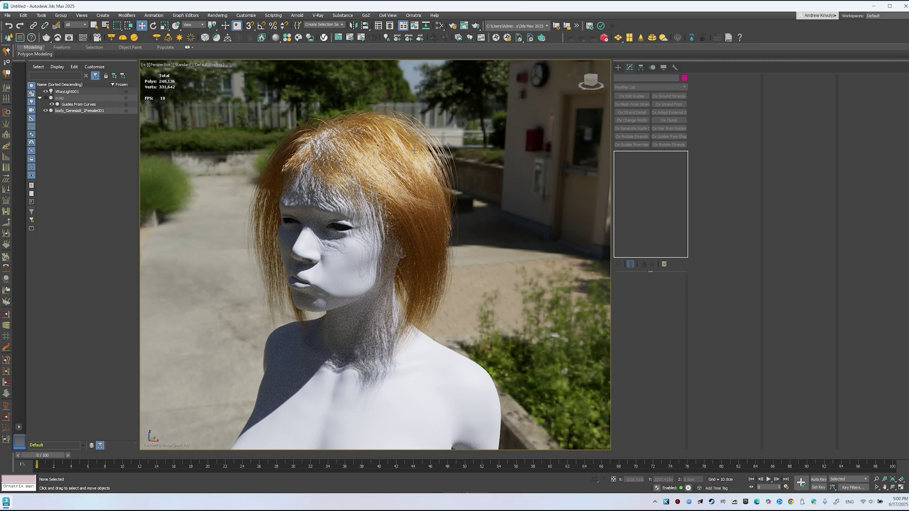
middle_click_drag(385, 189, 412, 190, "alt")
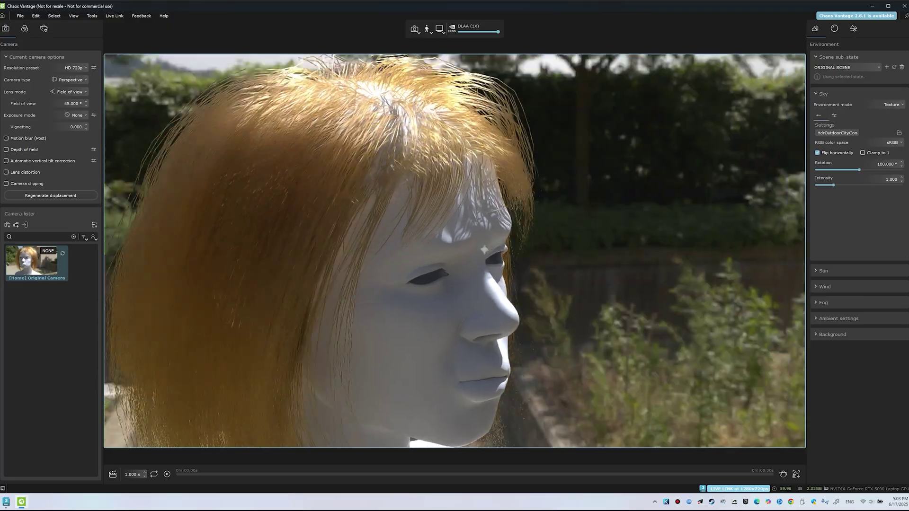
Step: Switch to Chaos Vantage, expand the camera's depth of field options and adjust its vignetting
middle_click_drag(331, 294, 558, 213, "alt")
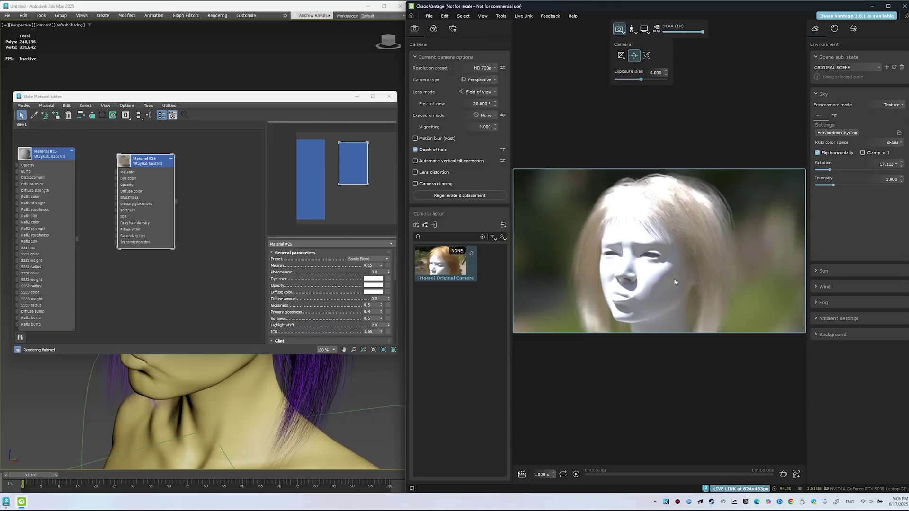
left_click(416, 150)
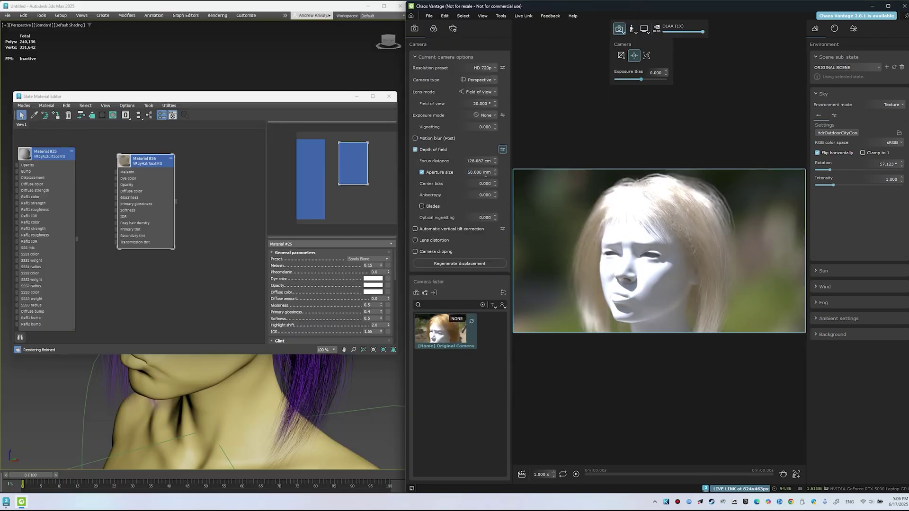
left_click_drag(495, 127, 489, 43)
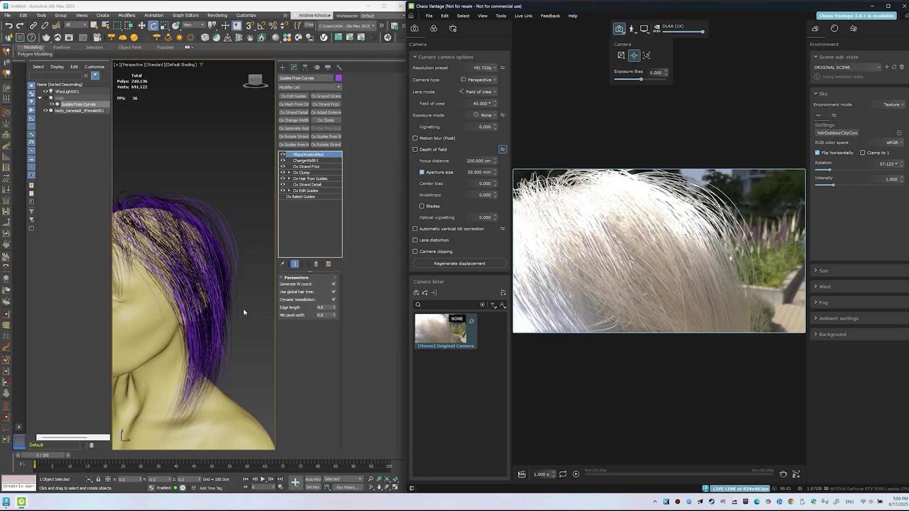
Step: Paint additional guide strands around the parting and front hairline with the Create brush in Ox Edit Guides
middle_click_drag(244, 310, 279, 239, "alt")
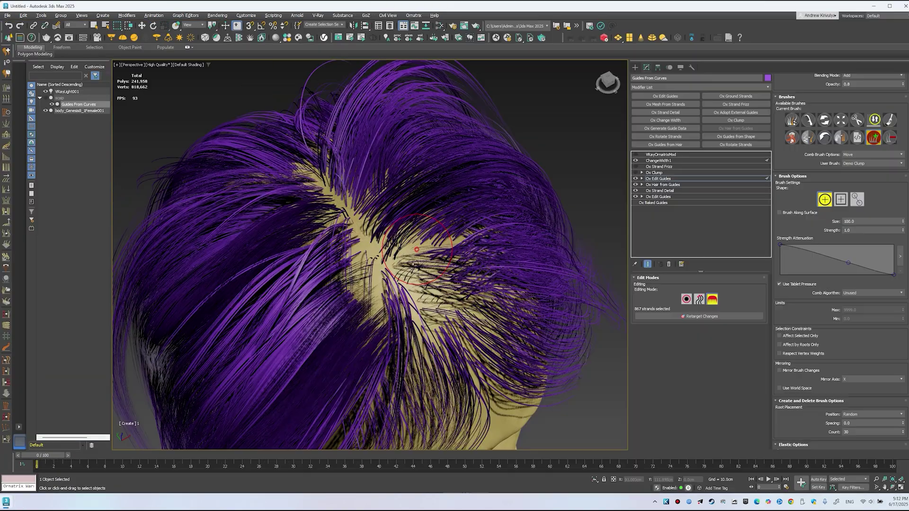
left_click_drag(417, 270, 429, 280)
middle_click_drag(428, 279, 393, 213, "alt")
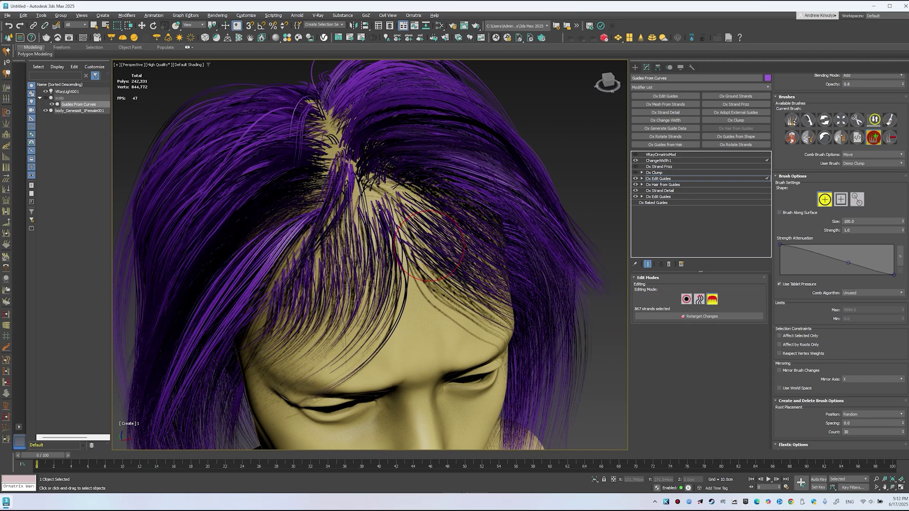
left_click_drag(393, 211, 304, 199)
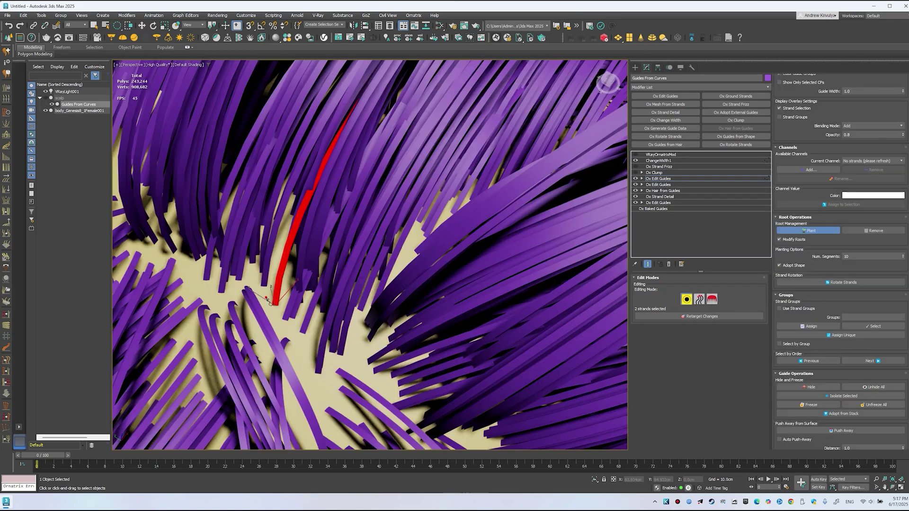
scroll(271, 301, "down", 8)
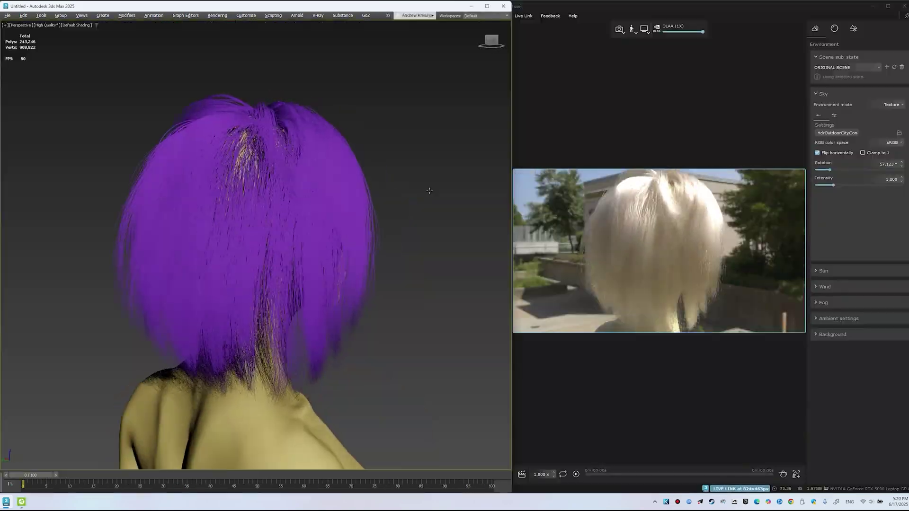
middle_click_drag(426, 204, 265, 186, "alt")
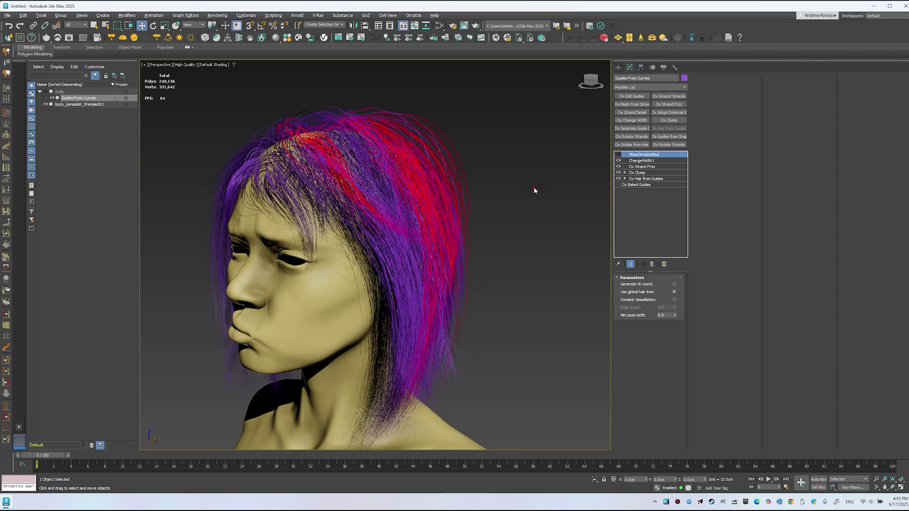
middle_click_drag(533, 189, 492, 189, "alt")
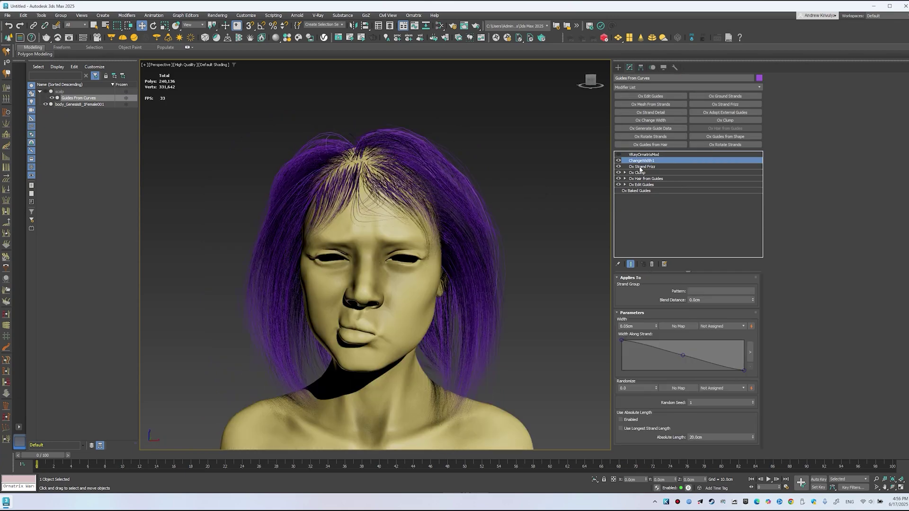
Step: Turn on VRayOrnatrixMod with W coordinate generation and dynamic tessellation for the hair
left_click(624, 156)
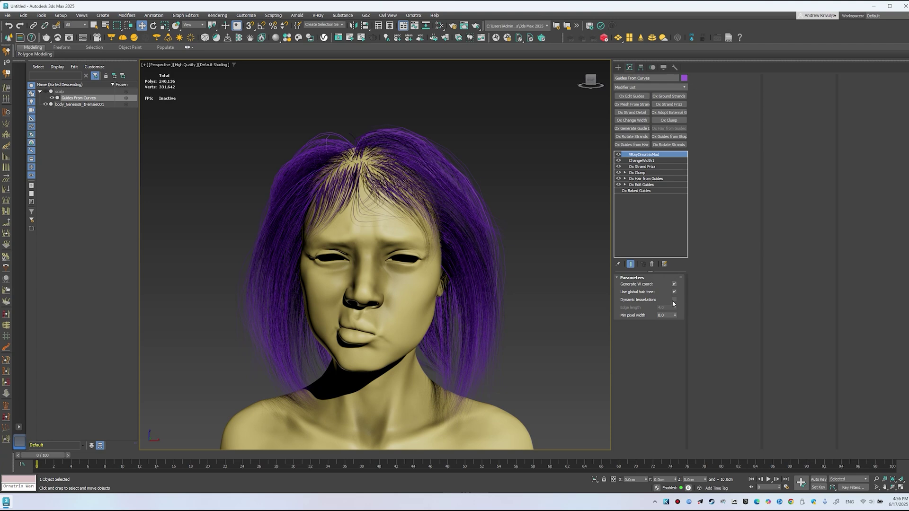
mouse_move(670, 315)
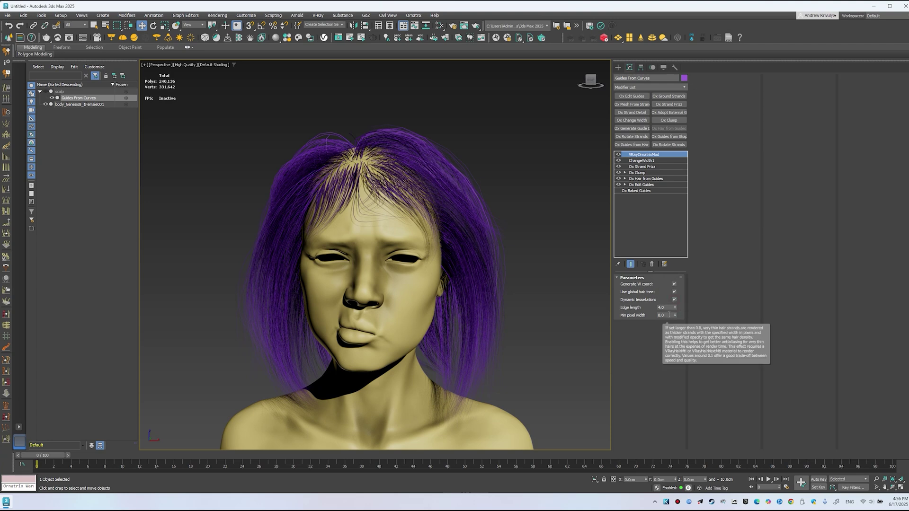
Step: Create a V-Ray dome light (VRayLight) in the scene with the character
left_click(618, 68)
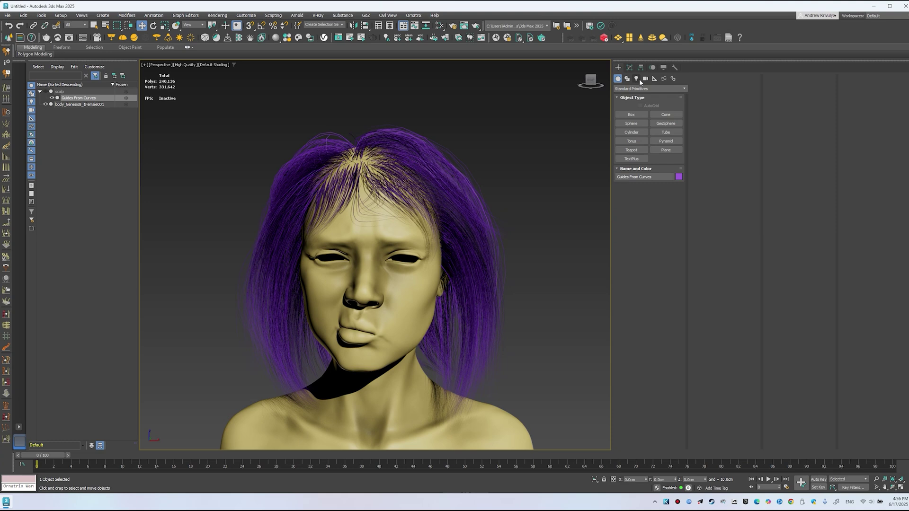
left_click(637, 78)
left_click(649, 89)
left_click(624, 109)
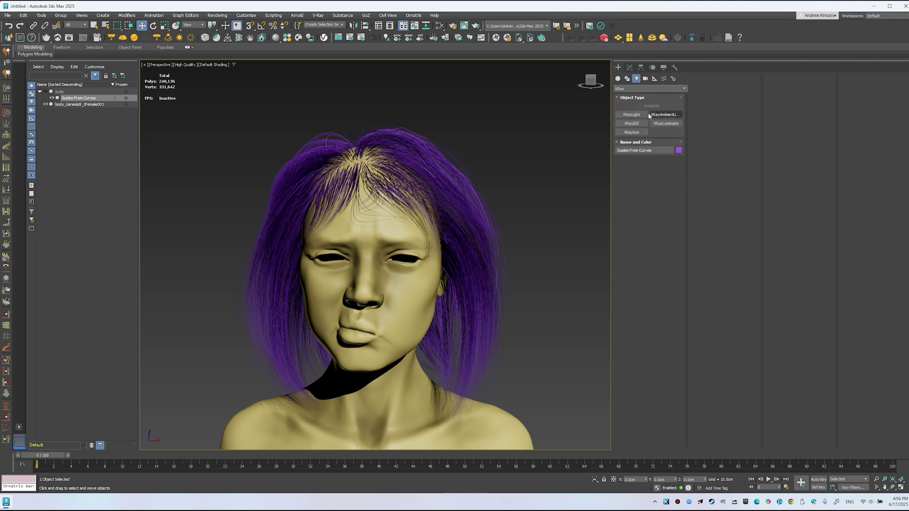
left_click(631, 114)
middle_click_drag(532, 377, 513, 274)
scroll(497, 270, "down", 5)
middle_click_drag(521, 321, 451, 304, "alt")
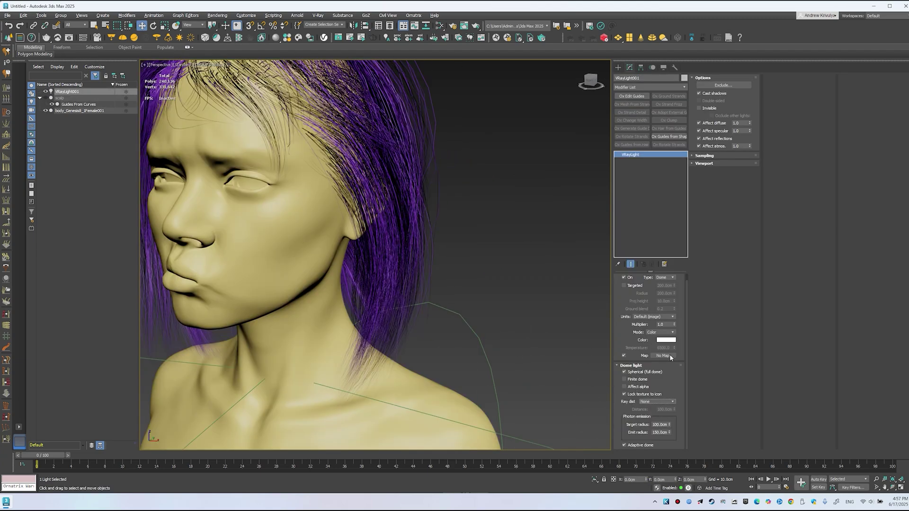
Step: Assign a VRayBitmap as the dome light's map
left_click(664, 356)
scroll(302, 244, "up", 1)
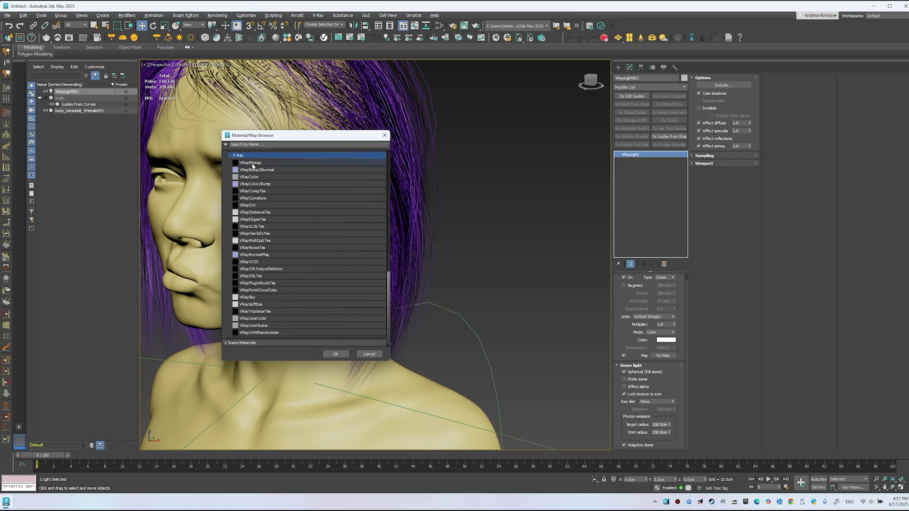
double_click(253, 162)
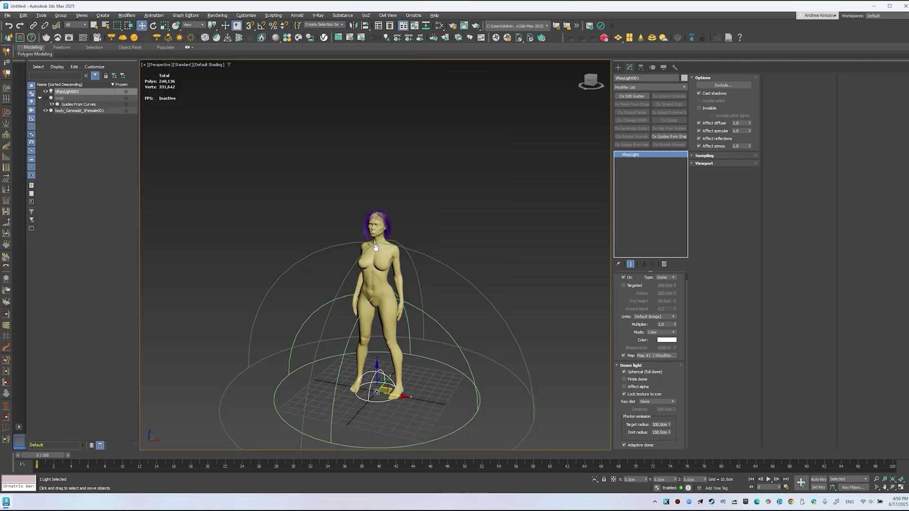
Step: Show the lit scene in the perspective viewport as a V-Ray Viewport IPR render
left_click(182, 64)
left_click(326, 150)
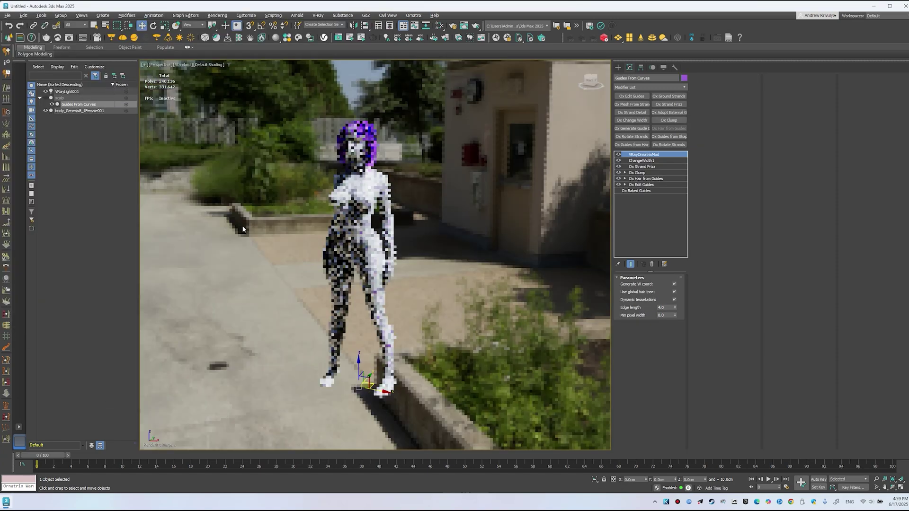
Step: Create a VRayHairNextMtl material in the Slate Material Editor, assign it to Guides From Curves and open its preset list
key("m")
left_click_drag(264, 280, 193, 273)
right_click(280, 261)
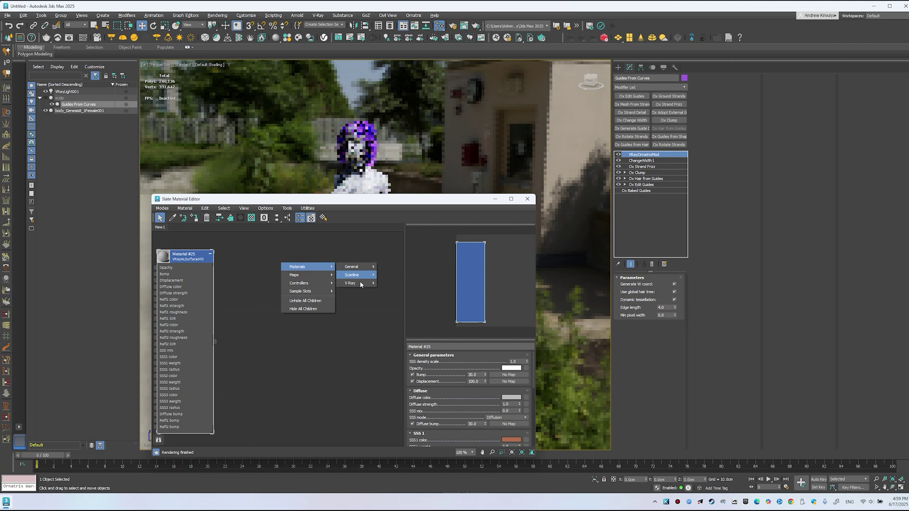
left_click(416, 286)
right_click(277, 268)
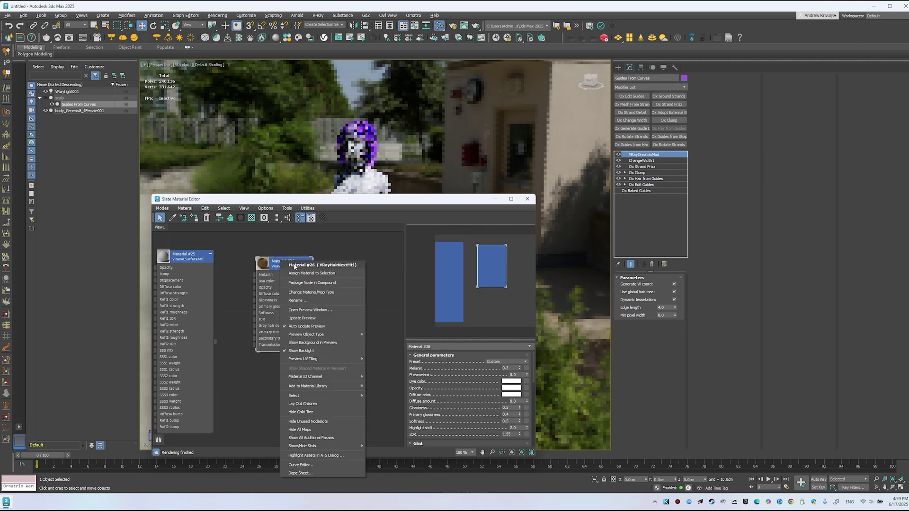
left_click(354, 290)
left_click(498, 362)
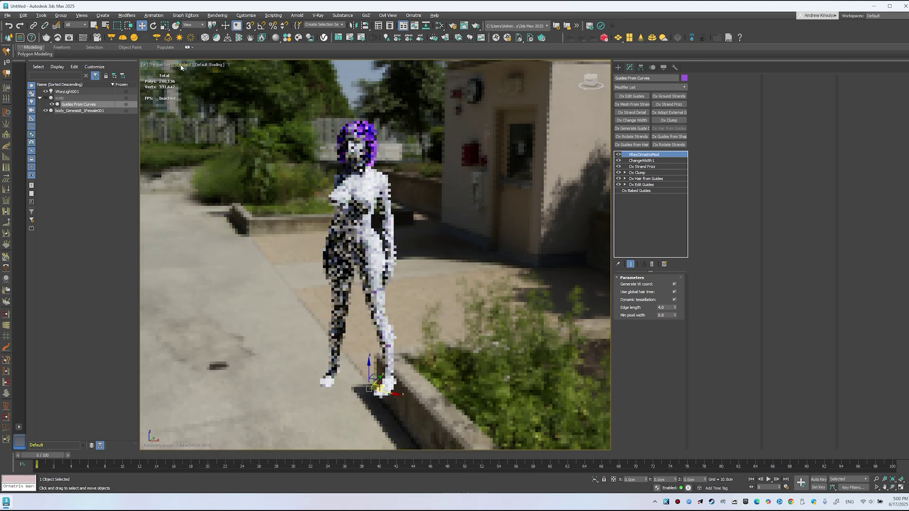
Step: Restart the V-Ray Viewport IPR in the perspective viewport to render the character's head and hair close up
left_click(181, 67)
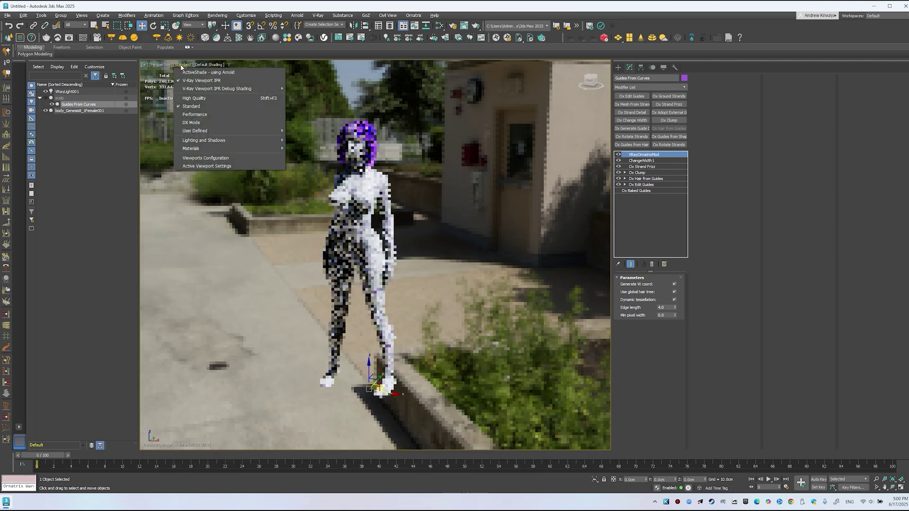
left_click(182, 80)
left_click(183, 64)
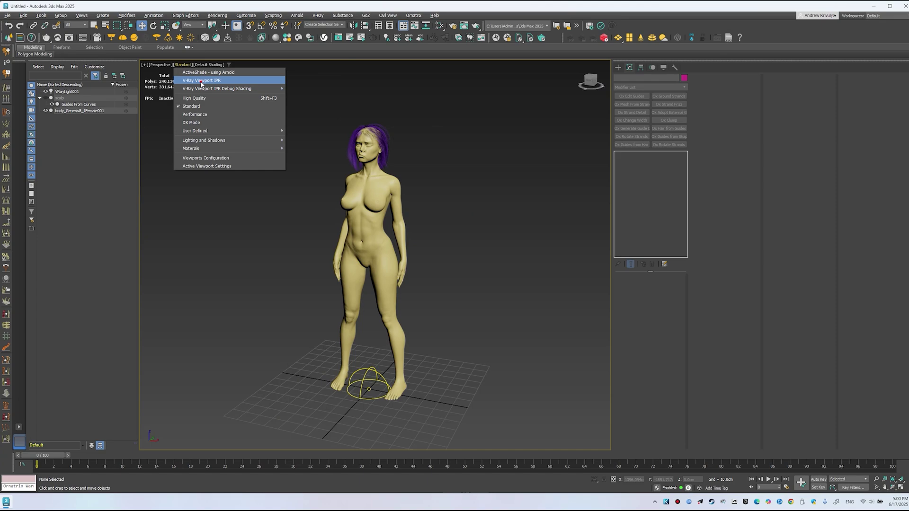
left_click(201, 81)
middle_click_drag(372, 164, 385, 144, "alt")
scroll(384, 144, "up", 10)
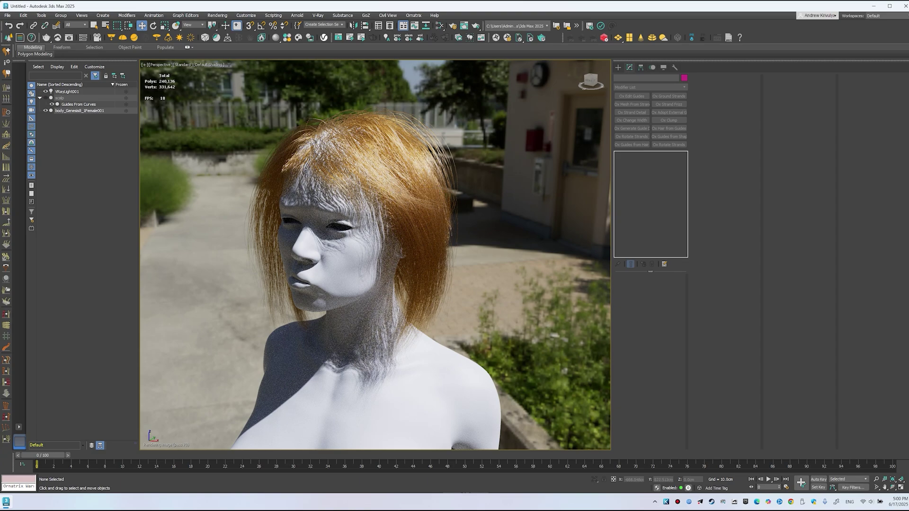
middle_click_drag(374, 157, 409, 145, "alt")
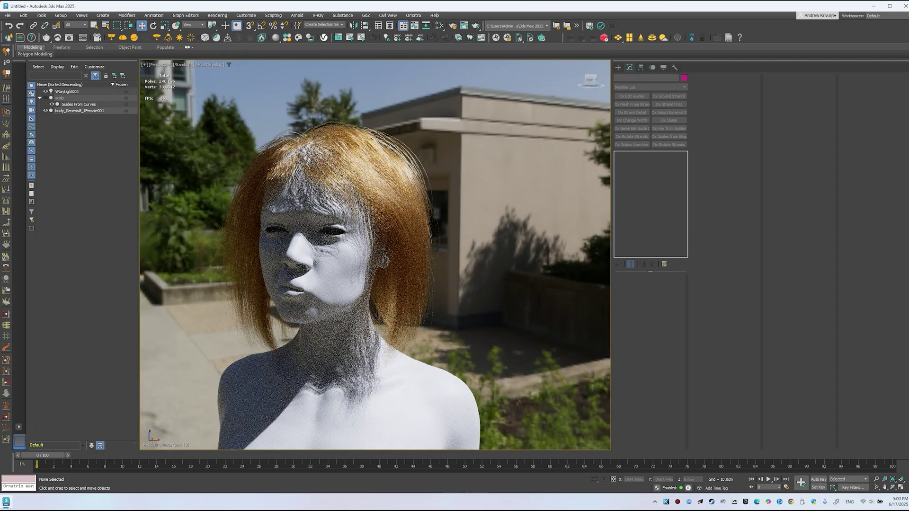
Step: End the viewport IPR by starting a live link to Chaos Vantage, and set the upscaling quality there to DLAA (1X)
left_click(411, 88)
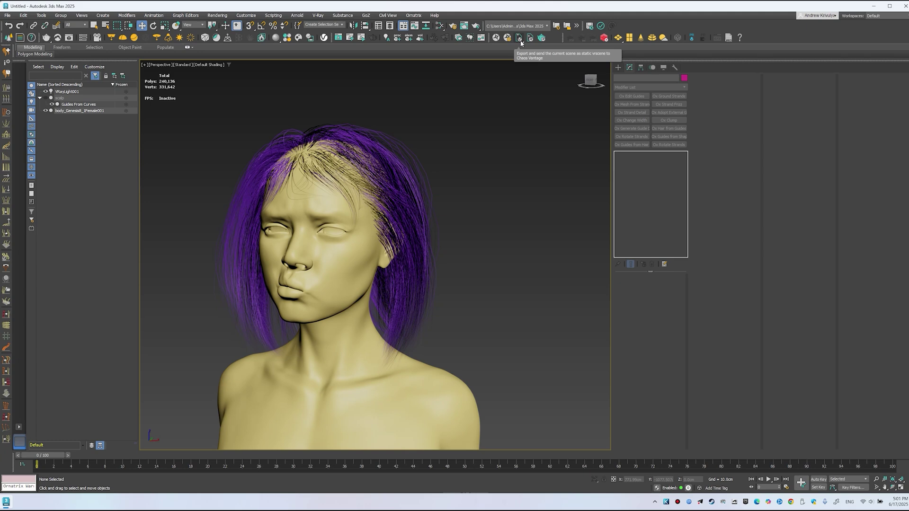
left_click(496, 37)
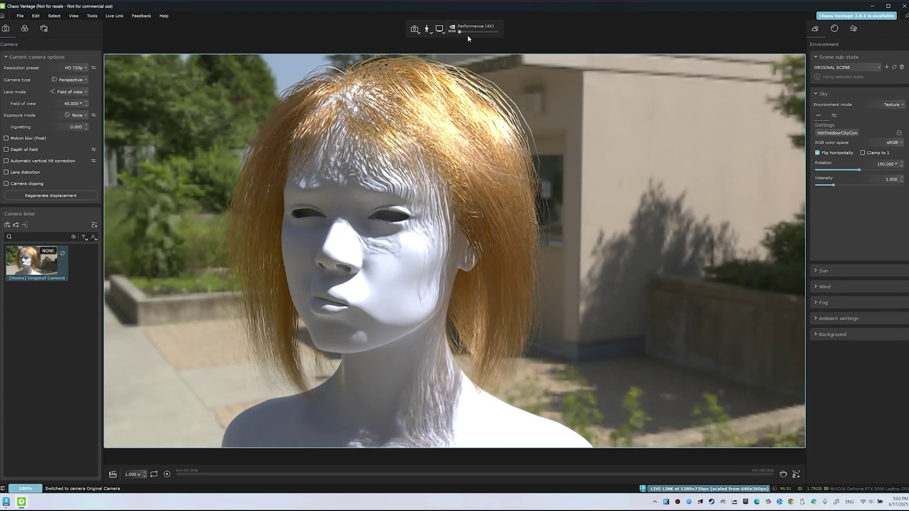
left_click_drag(468, 35, 498, 31)
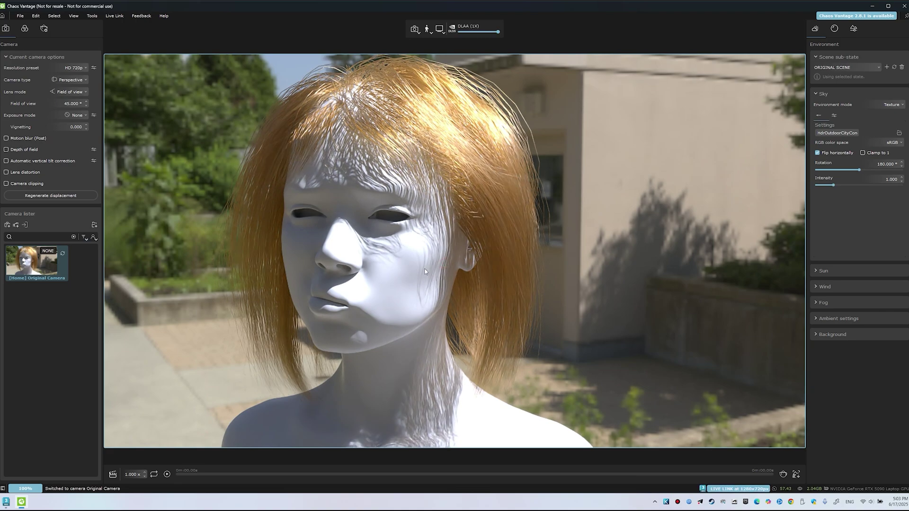
right_click_drag(425, 272, 404, 264)
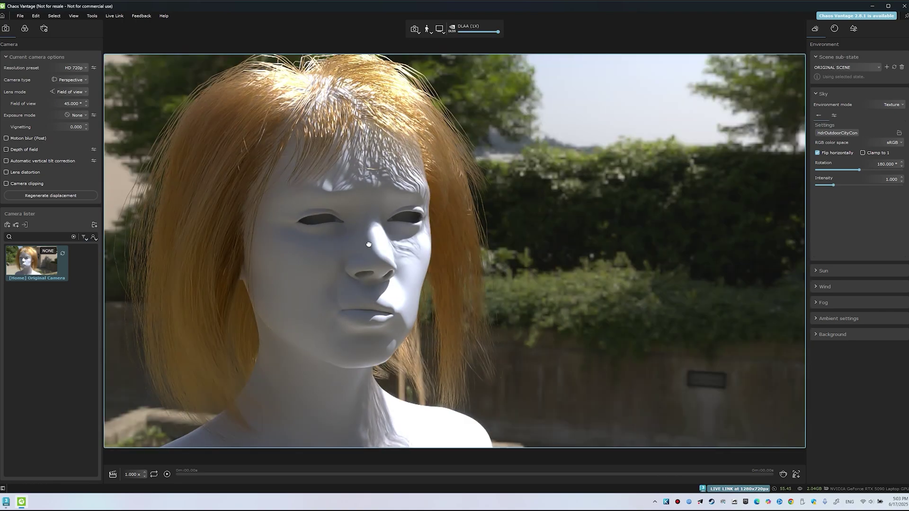
mouse_move(369, 244)
left_mouse_down()
mouse_move(397, 247)
mouse_move(379, 251)
left_mouse_up()
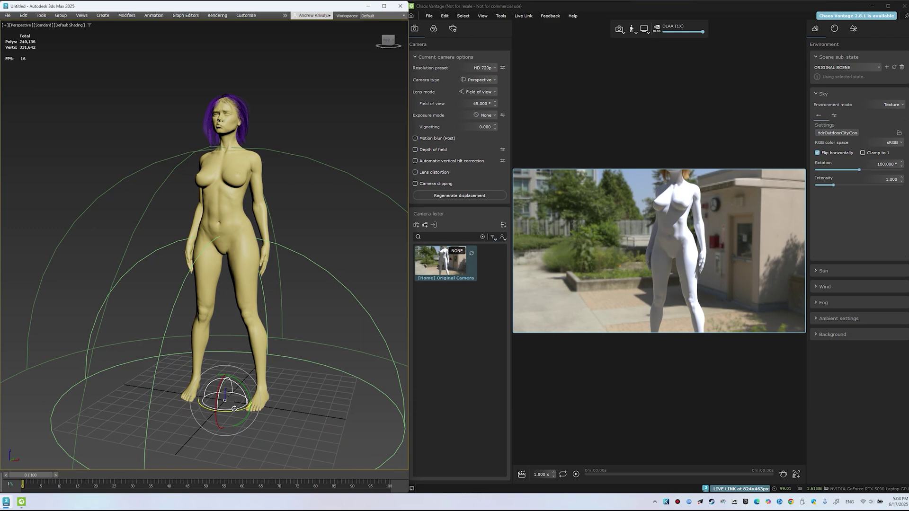
Step: Rotate the dome light in 3ds Max about its vertical axis to a sky rotation of about 57°
left_click_drag(234, 408, 150, 386)
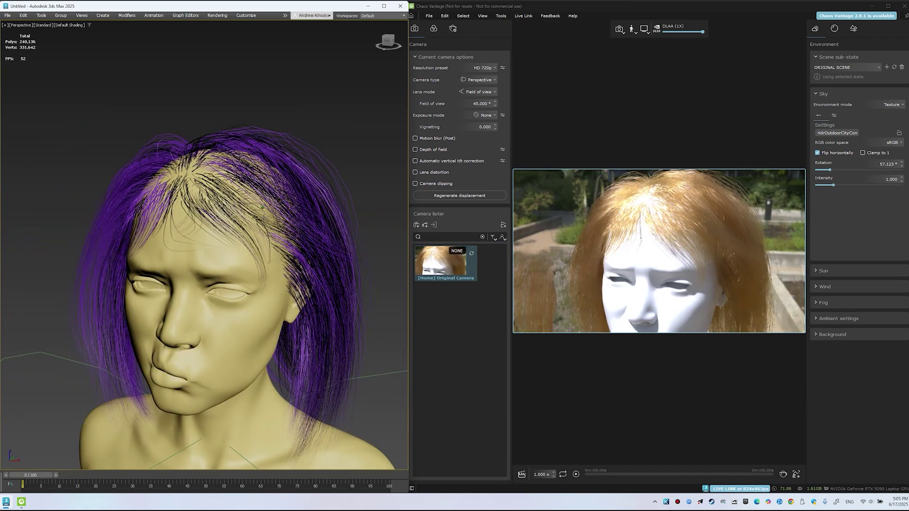
middle_click_drag(264, 217, 230, 213, "alt")
Step: Try the White (Fur), Light Brown and Ginger Red presets on the VRayHairNextMtl material in the Slate Material Editor
key("m")
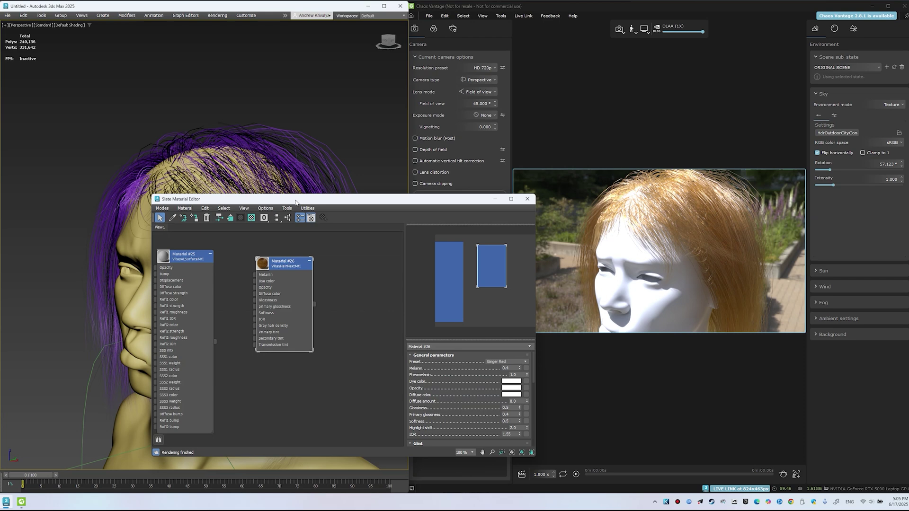
left_click_drag(296, 203, 158, 100)
left_click(368, 259)
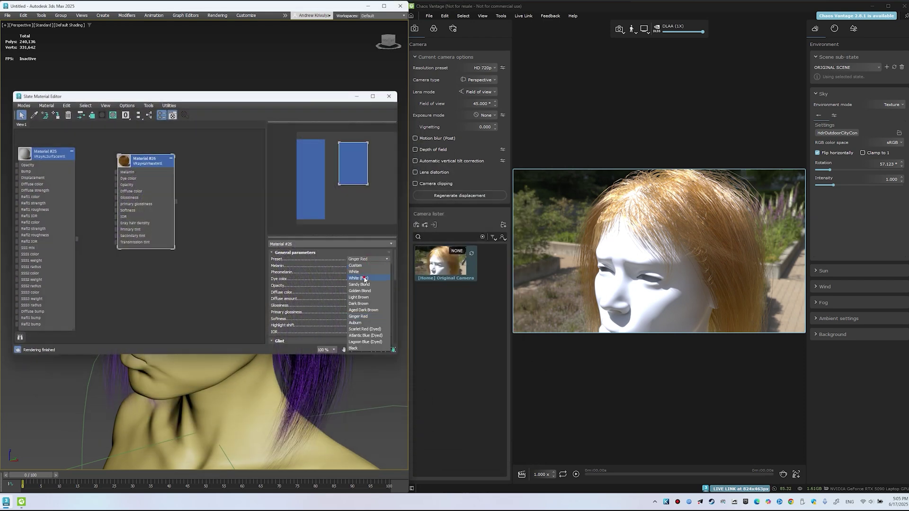
left_click(365, 279)
left_click(375, 259)
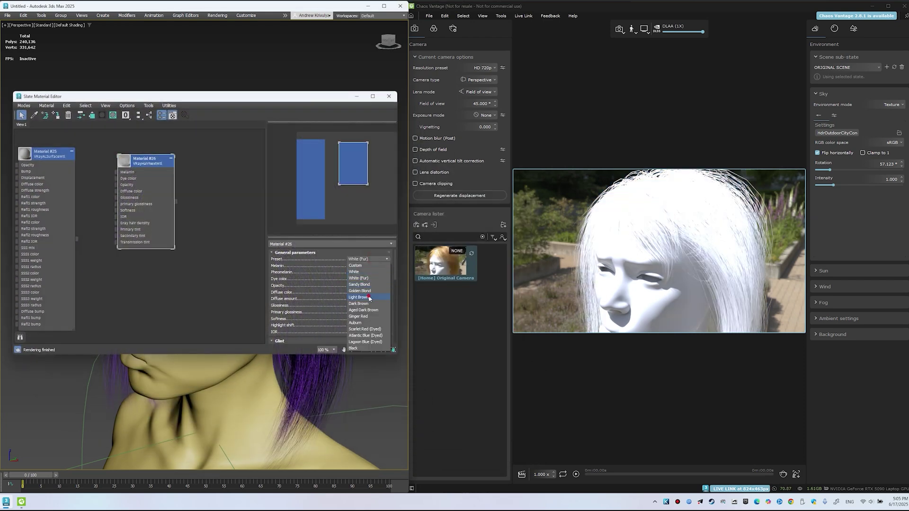
left_click(369, 297)
left_click(372, 262)
left_click(362, 316)
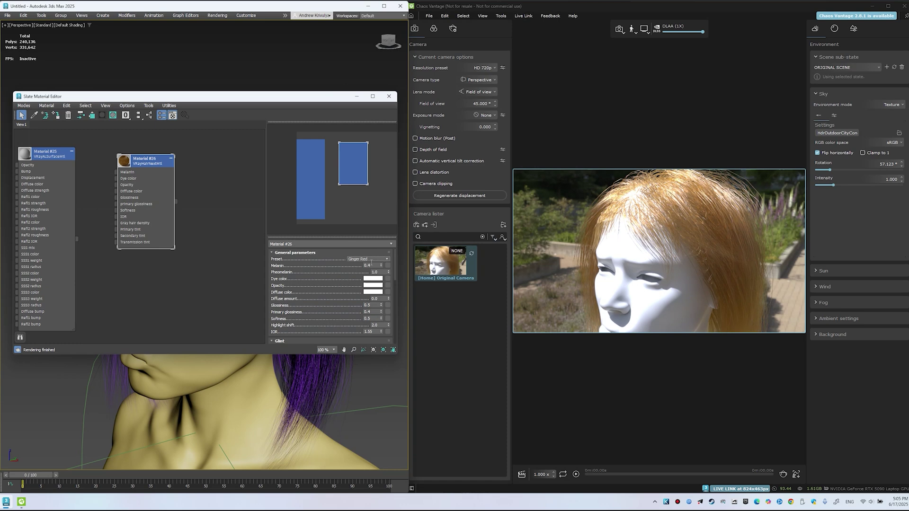
Step: Try the Scarlet Red (Dyed) and Lagoon Blue (Dyed) presets on the hair material
left_click(365, 259)
left_click(374, 289)
left_click(359, 260)
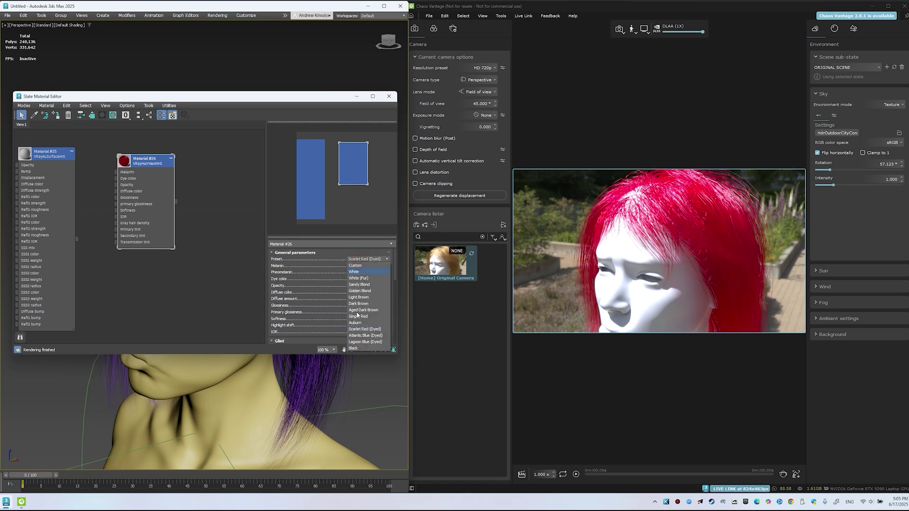
left_click(361, 342)
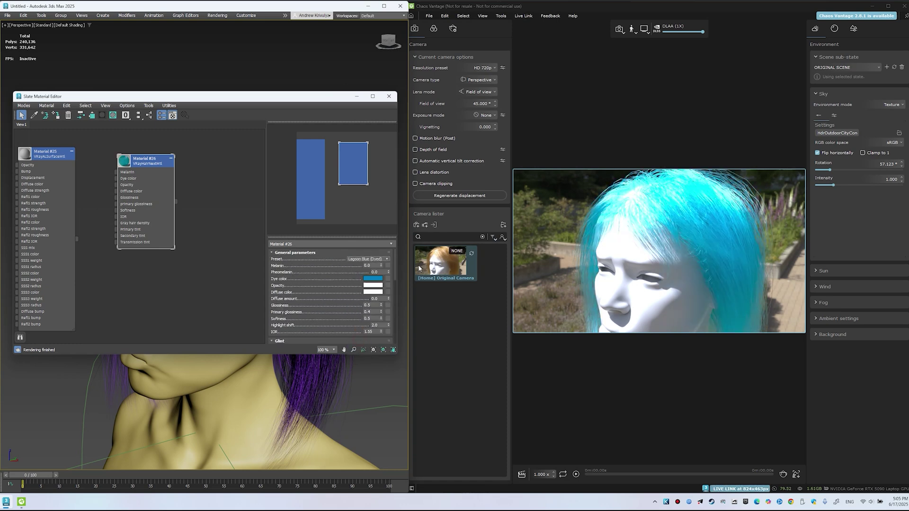
Step: Try the Aged Dark Brown preset and settle on Sandy Blond for the hair material
left_click(367, 259)
left_click(367, 275)
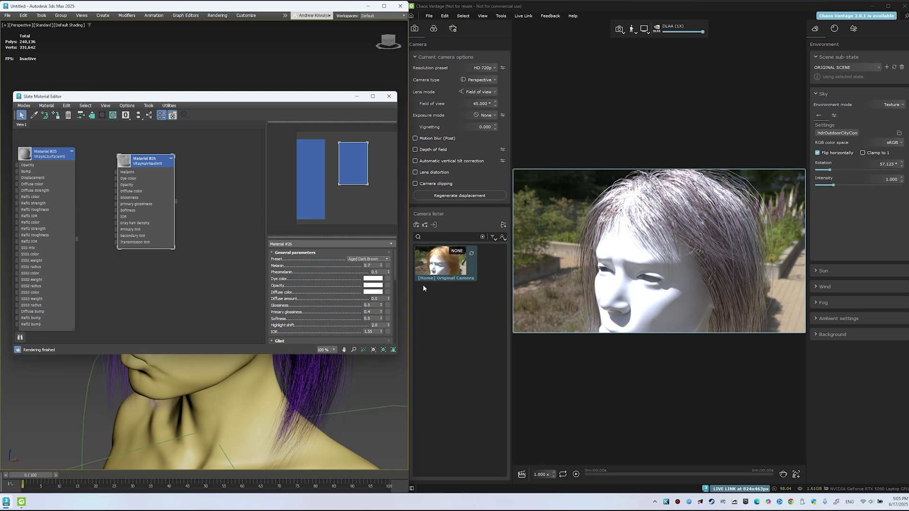
key("Down")
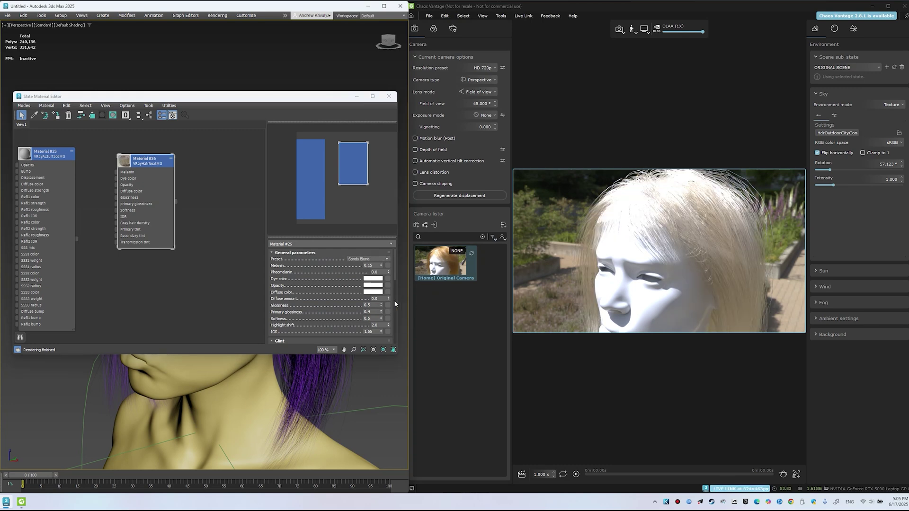
Step: Enable depth of field in Chaos Vantage with focus on the face, a 20° field of view and a 19.4 mm aperture
left_click(430, 150)
left_click(641, 247)
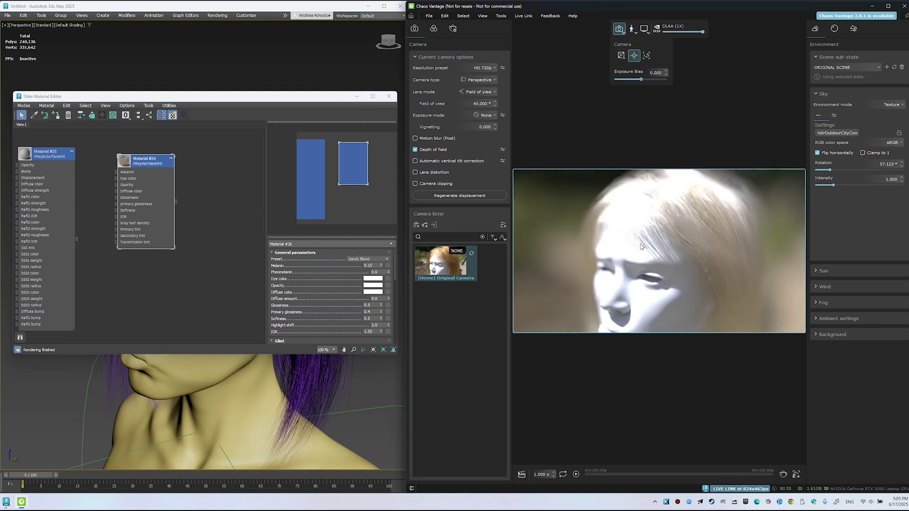
scroll(634, 290, "up", 5)
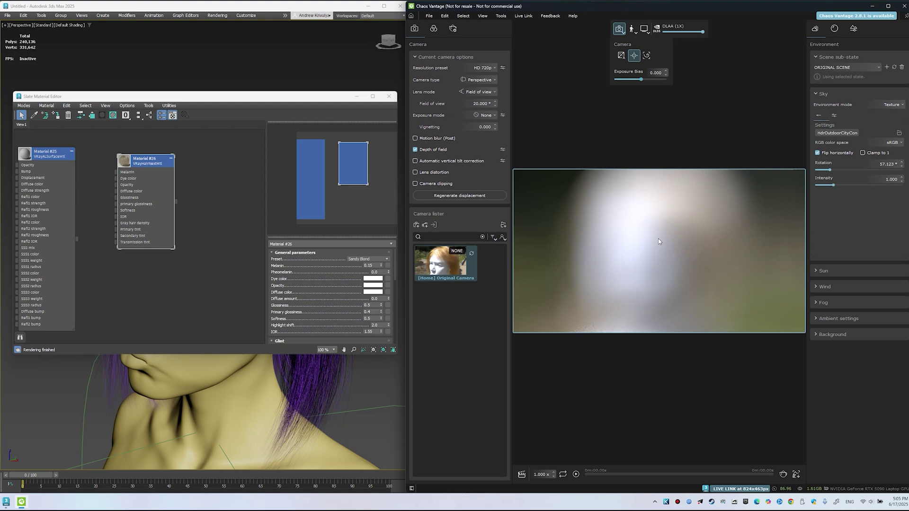
left_click(641, 257)
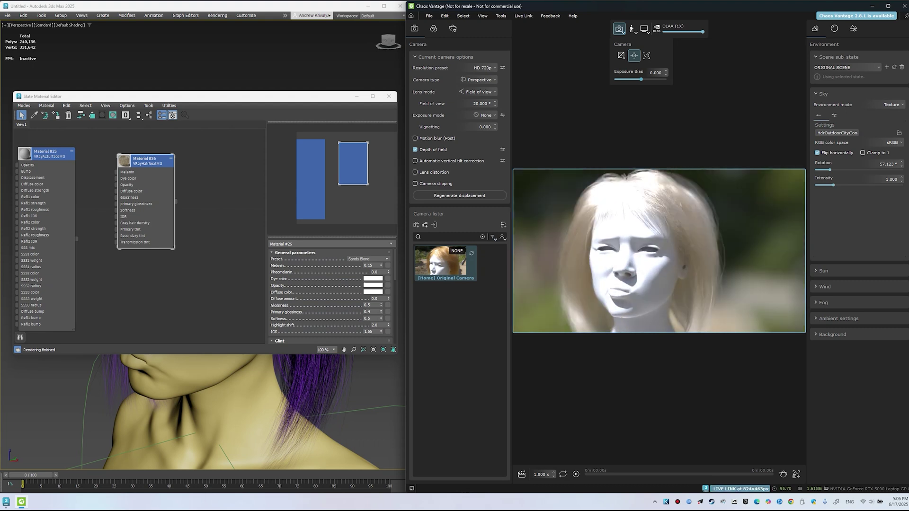
left_click(502, 149)
left_click_drag(496, 202, 496, 231)
Step: Switch the Vantage camera's exposure mode to Physical and raise its film speed to about 3076 ISO
left_click(495, 115)
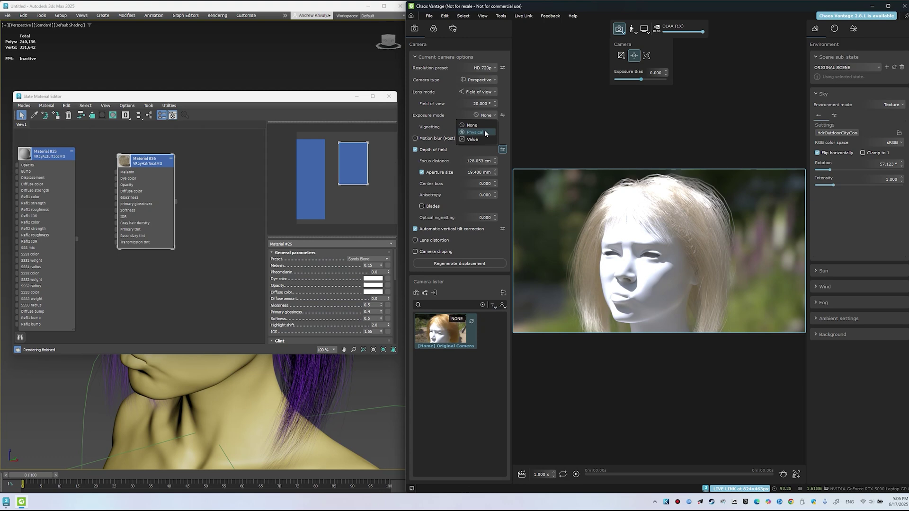
left_click(485, 132)
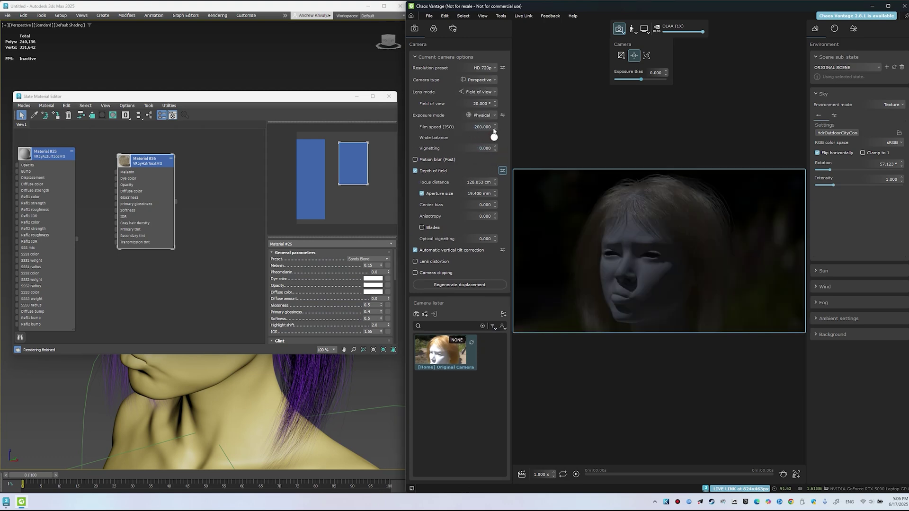
left_click_drag(495, 127, 424, 251)
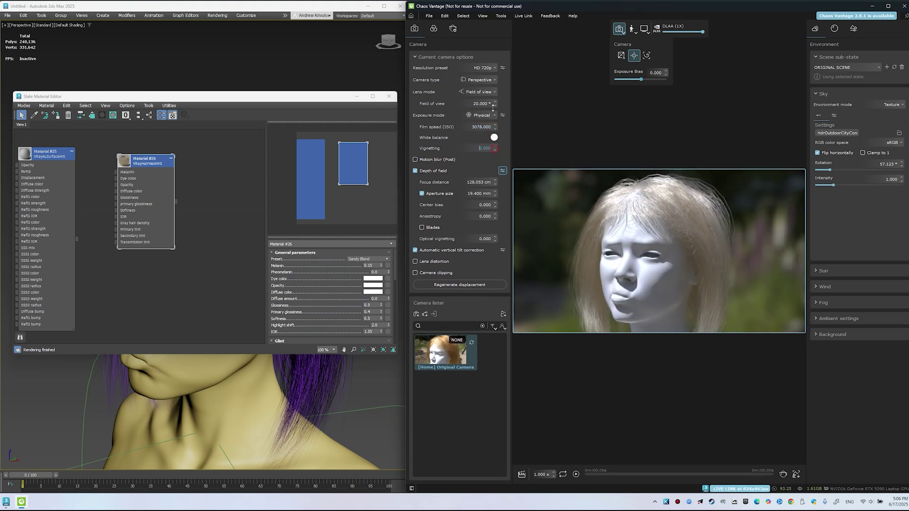
left_click_drag(493, 108, 486, 26)
left_click_drag(496, 164, 494, 5)
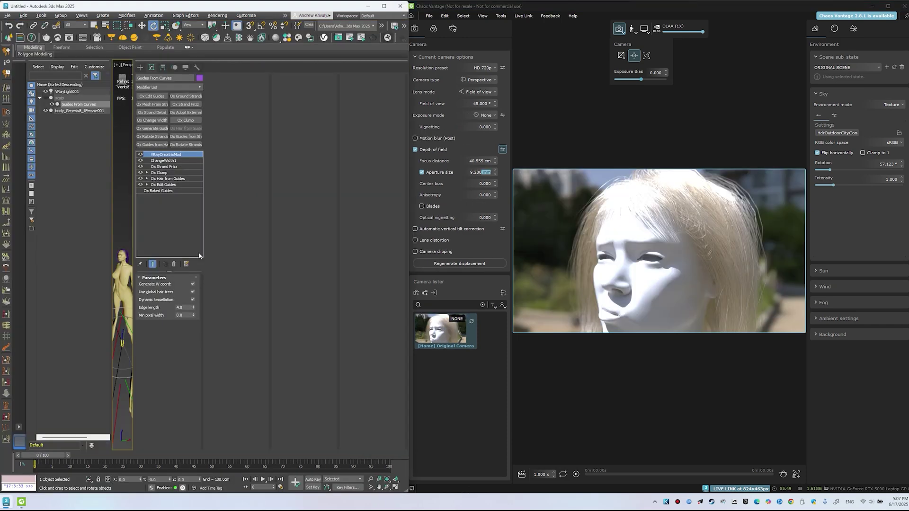
Step: Add an Ox Strand Detail modifier above Ox Edit Guides in 3ds Max and set its render point count to 70
left_click(165, 184)
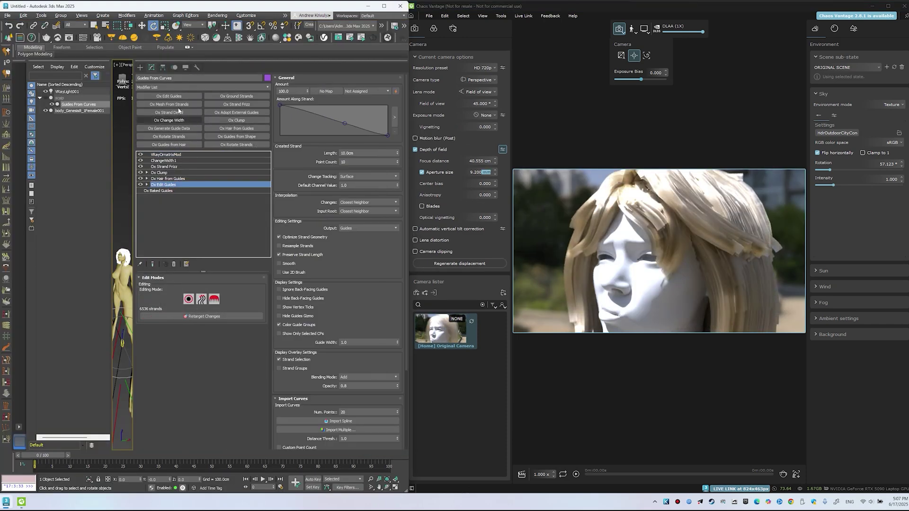
left_click(195, 318)
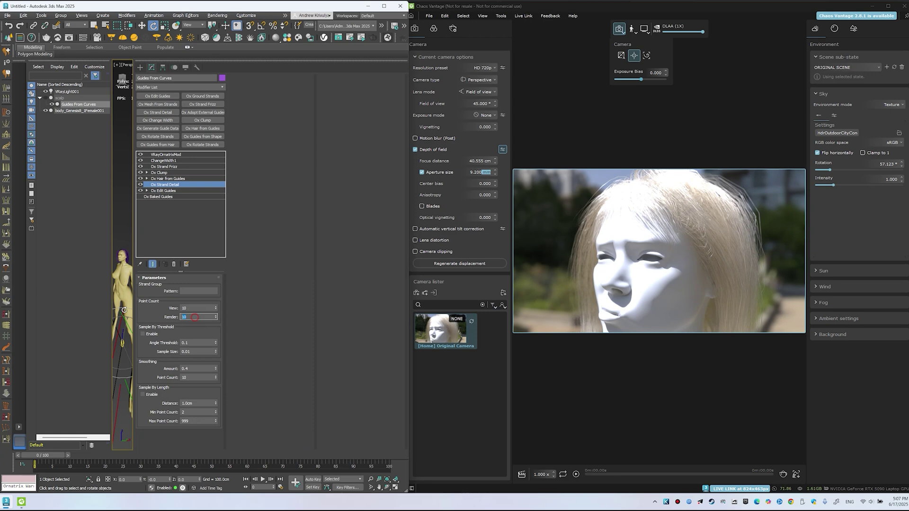
type("70")
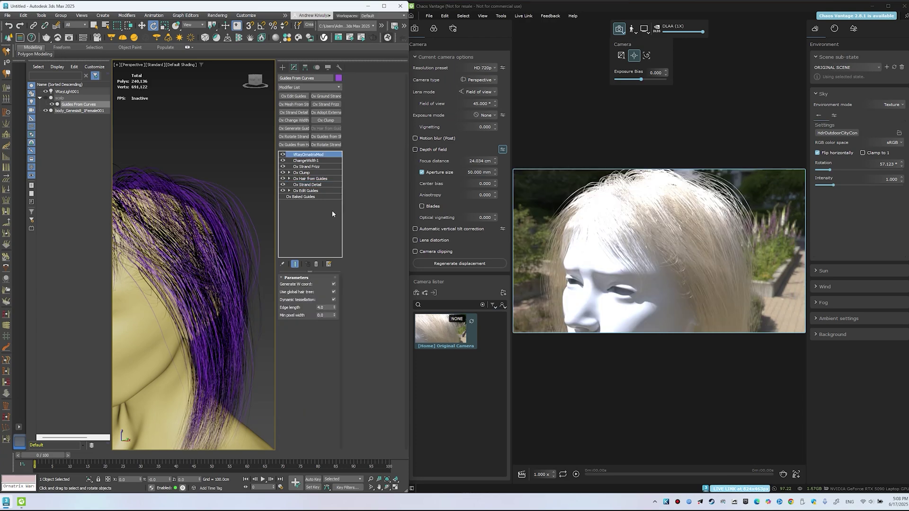
middle_click(216, 232)
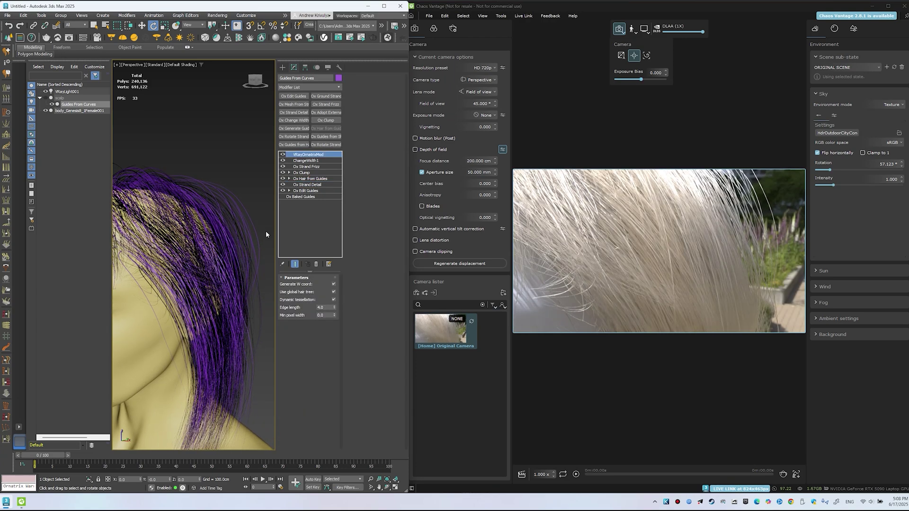
scroll(166, 275, "down", 2)
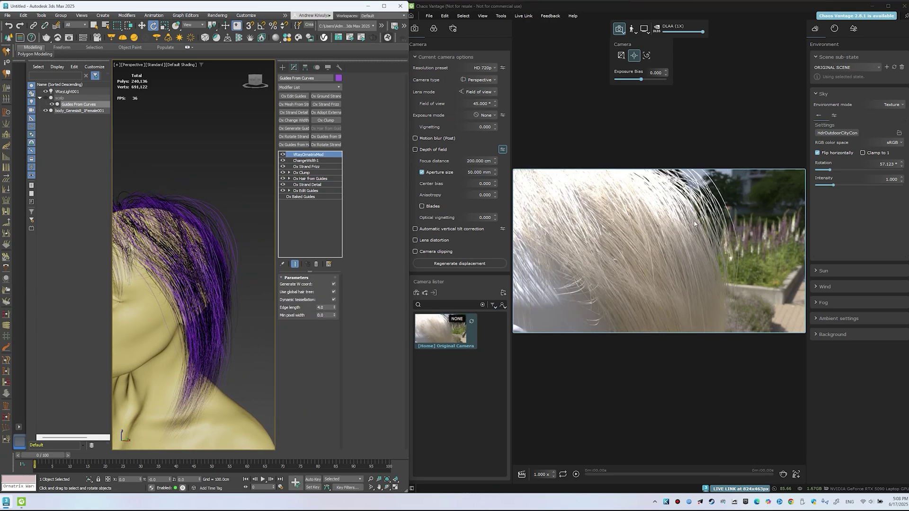
left_click_drag(662, 231, 729, 207)
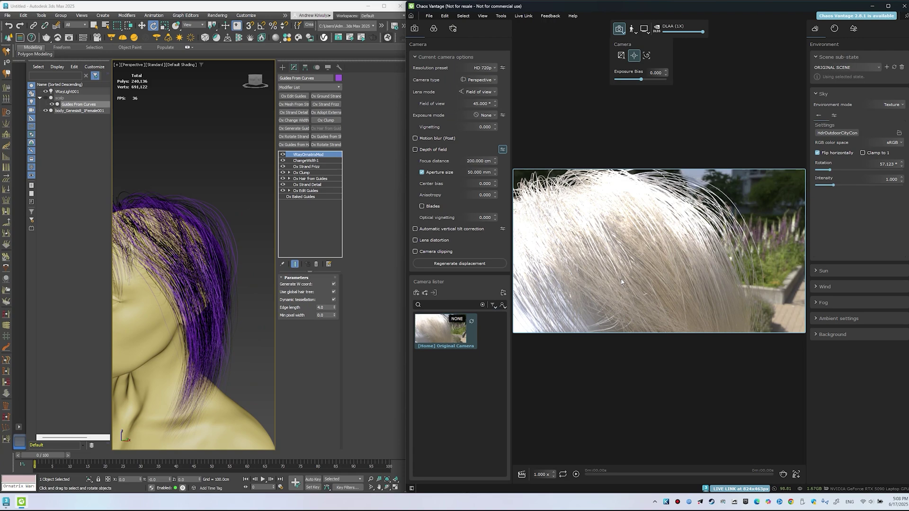
Step: Set the diffuse color of the body mesh's skin material to a muted yellow-olive tone
middle_click_drag(228, 251, 303, 270, "alt")
left_click(176, 324)
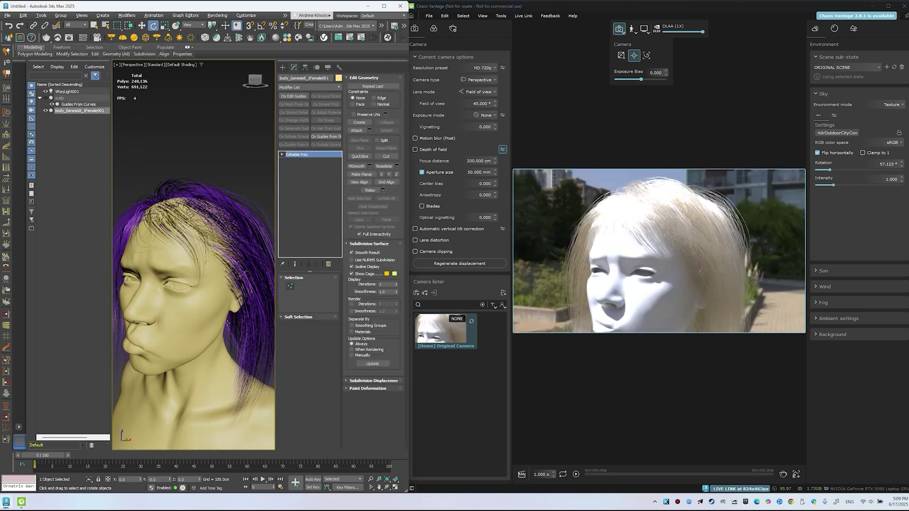
key("m")
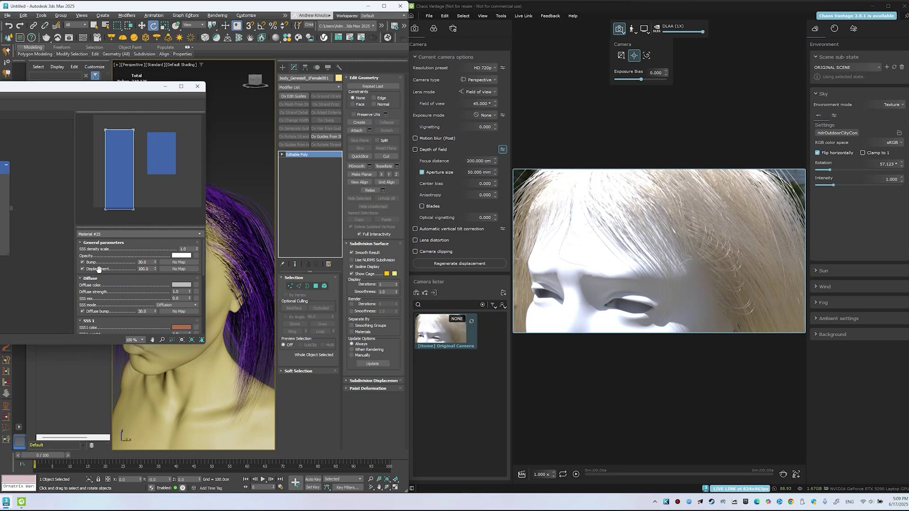
left_click(187, 257)
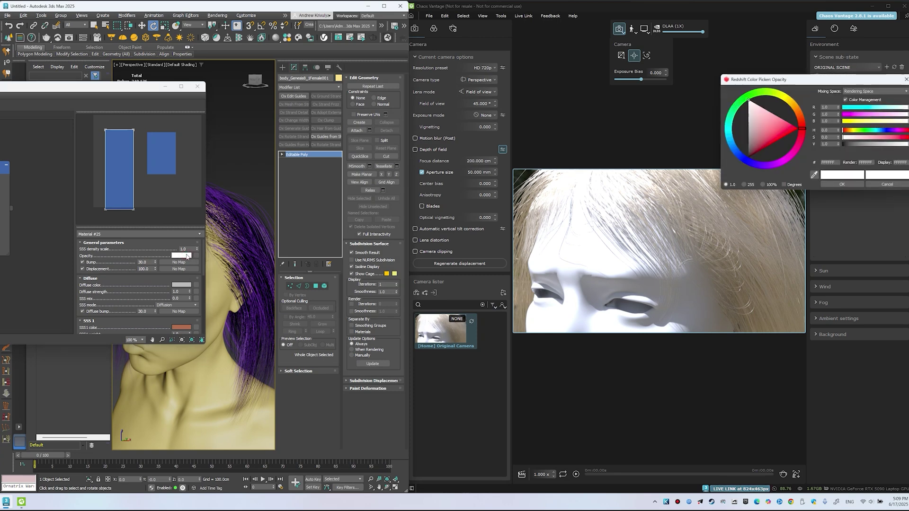
key("Escape")
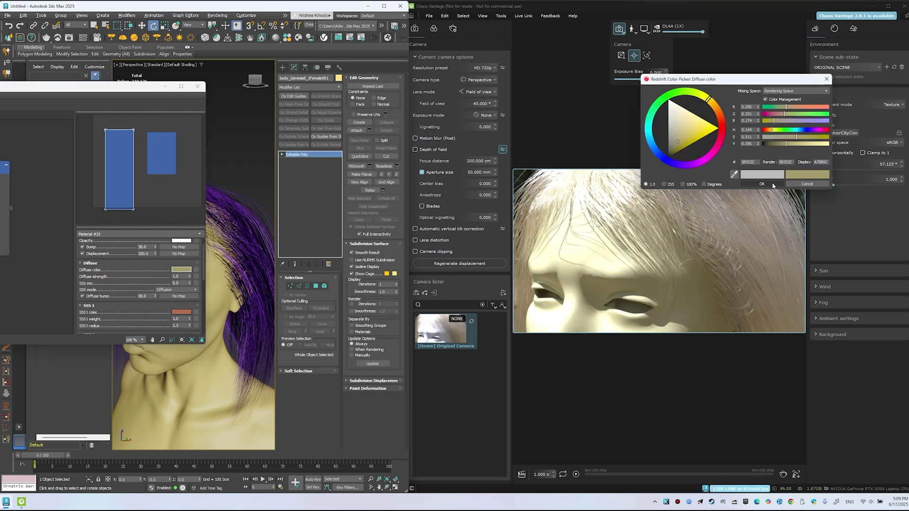
left_click(770, 184)
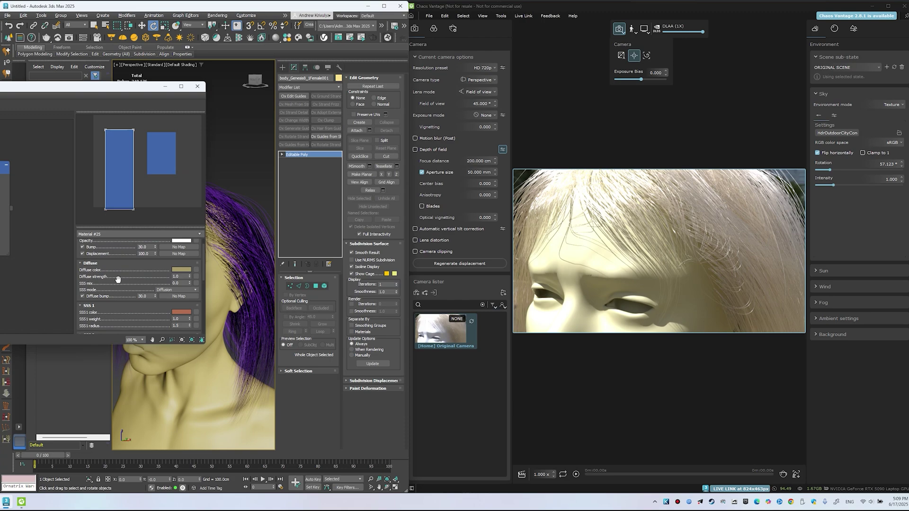
Step: Change the skin material's SSS mode to Directional
left_click(193, 290)
left_click(175, 302)
left_click_drag(141, 305, 140, 300)
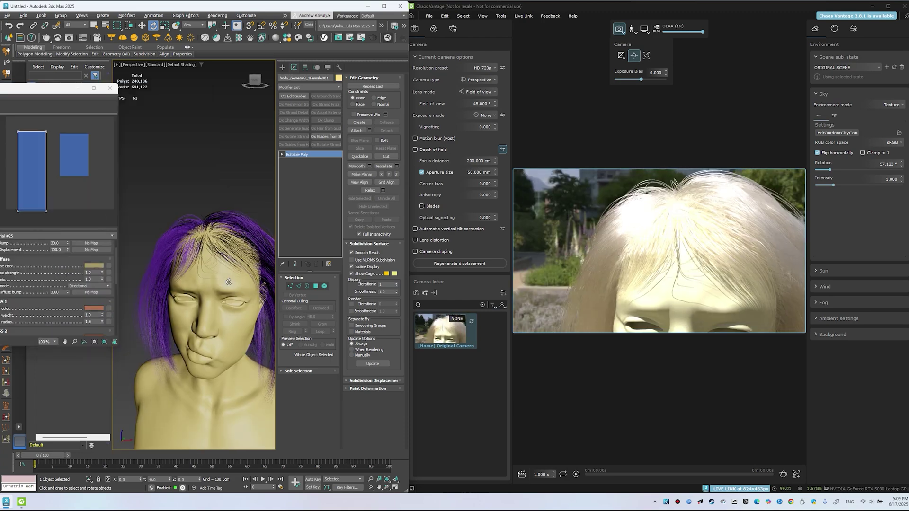
Step: Select the Guides From Curves hair and disable its VRayOrnatrixMod, Ox Strand Frizz and Ox Clump modifiers
mouse_move(223, 256)
middle_mouse_down("alt")
mouse_move(239, 303)
mouse_move(235, 250)
middle_mouse_up("alt")
scroll(227, 260, "up", 3)
left_click(235, 221)
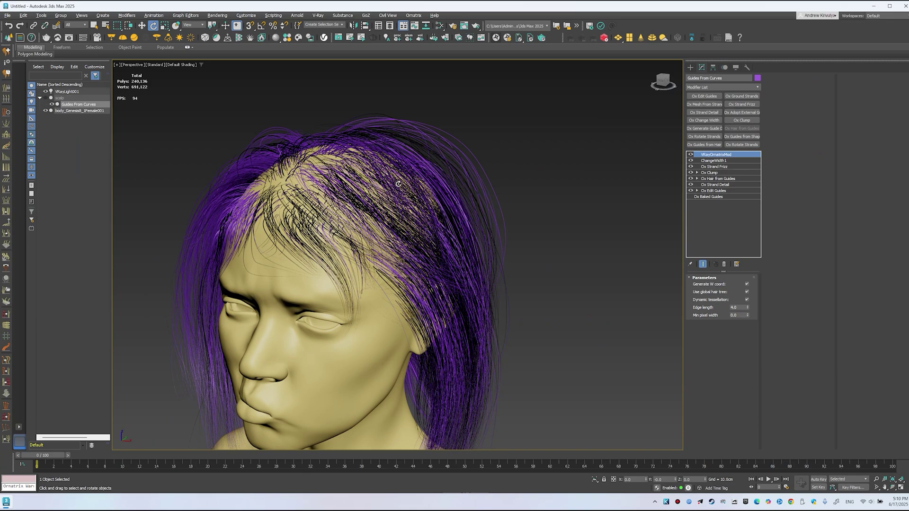
left_click(691, 161)
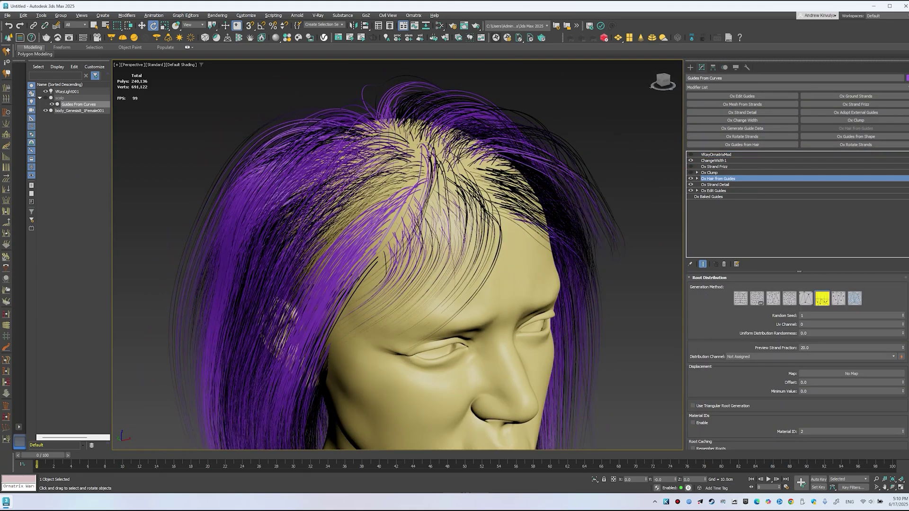
Step: Switch the perspective viewport to High Quality shading and open its active viewport settings
left_click(157, 65)
left_click(168, 98)
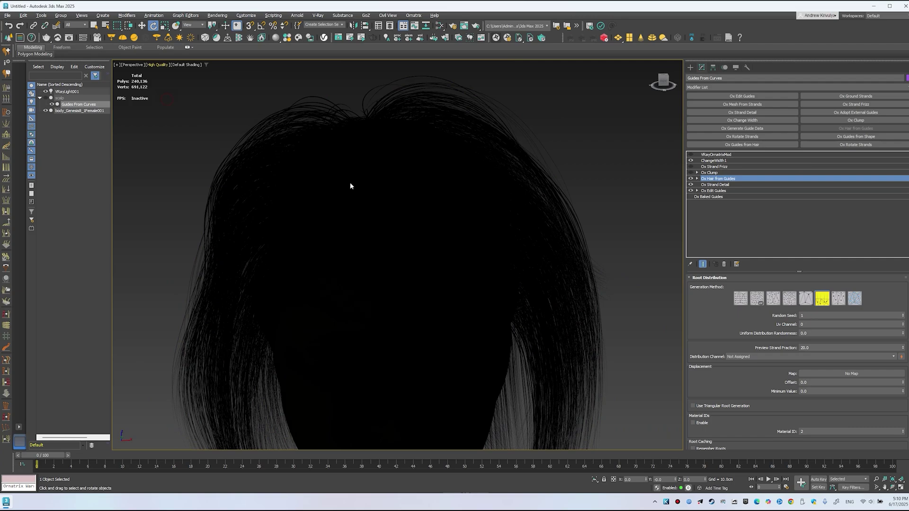
left_click(156, 65)
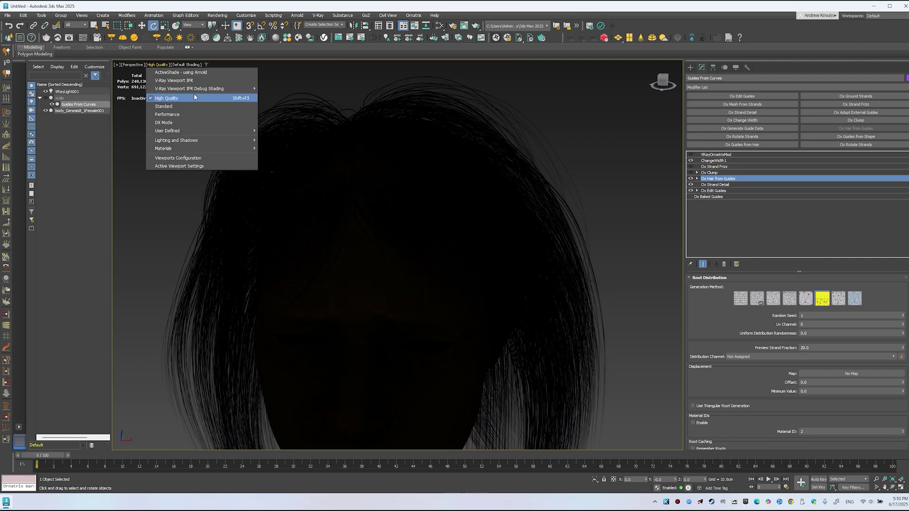
left_click(194, 165)
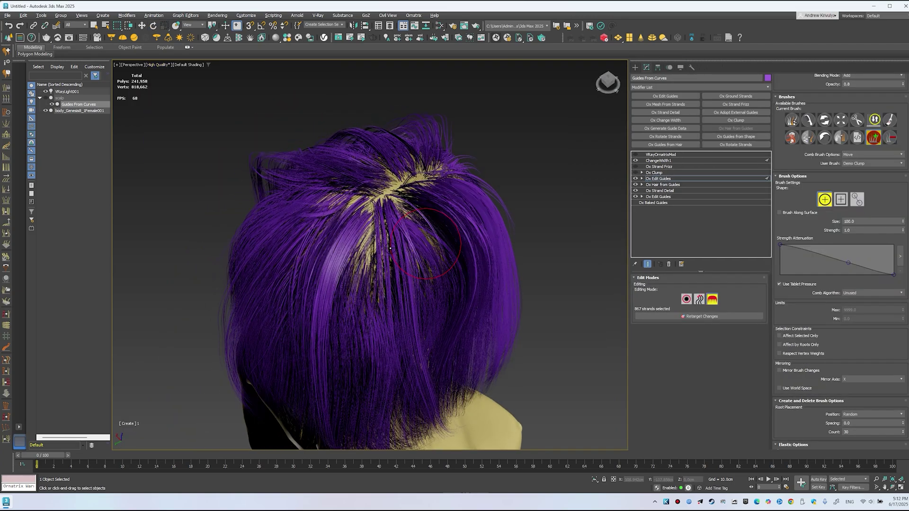
Step: Fill the sparse parting and crown with new strands using the Create brush of Ox Edit Guides at size 100
mouse_move(378, 250)
middle_mouse_down("alt")
mouse_move(417, 249)
mouse_move(416, 234)
middle_mouse_up("alt")
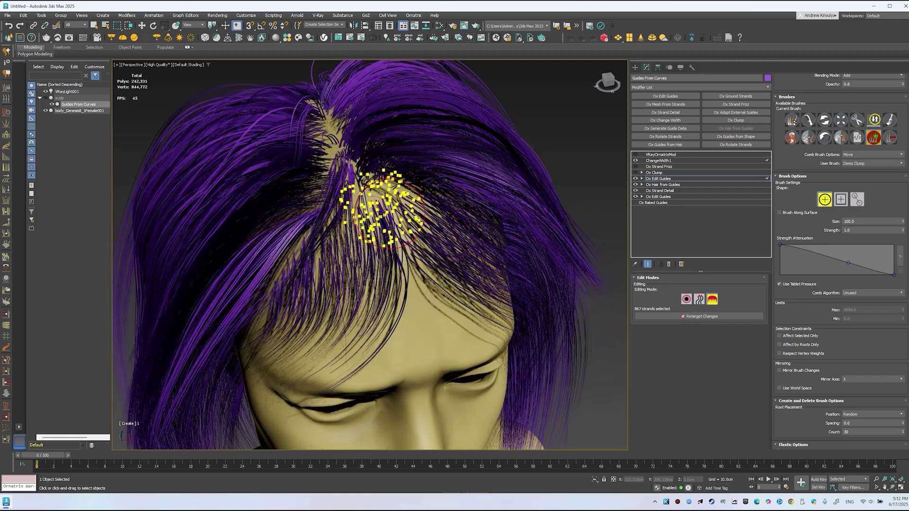
scroll(408, 200, "down", 3)
middle_click_drag(408, 201, 417, 236, "alt")
scroll(415, 234, "up", 6)
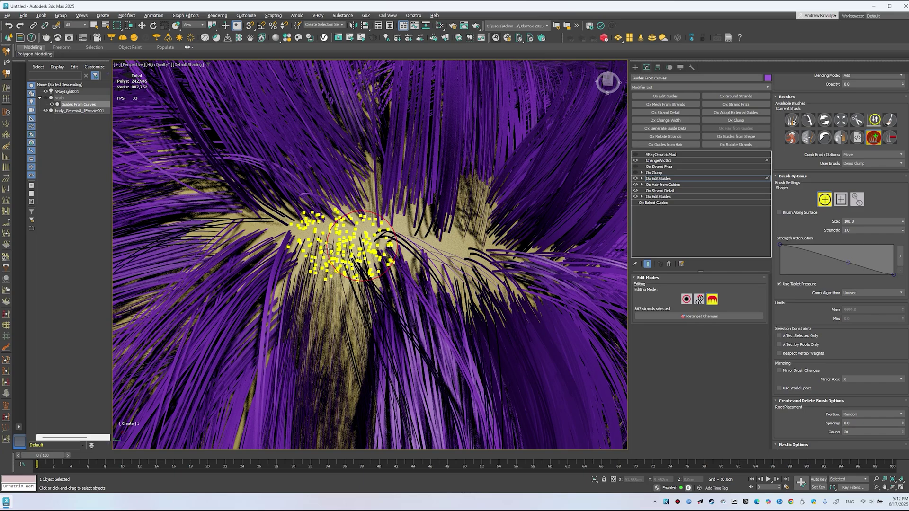
middle_click_drag(329, 248, 387, 239, "alt")
left_click_drag(445, 199, 450, 198)
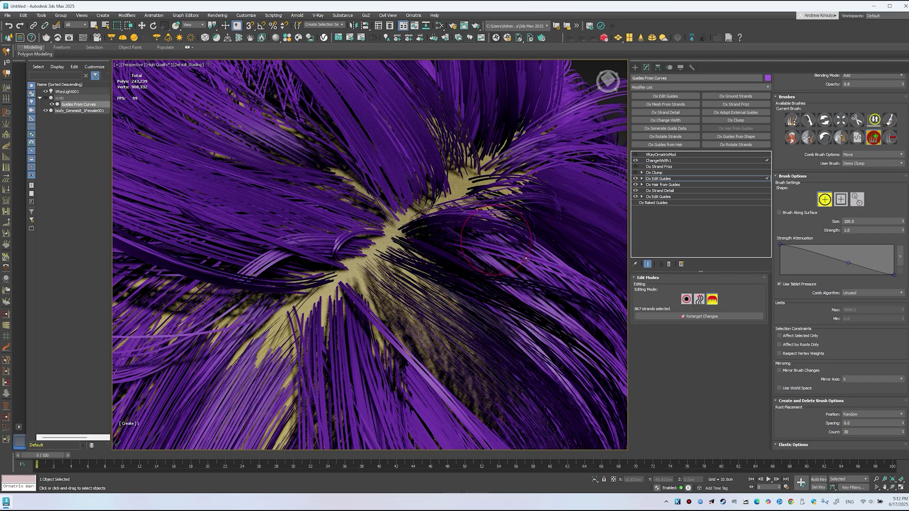
scroll(493, 231, "down", 5)
mouse_move(492, 231)
middle_mouse_down("alt")
mouse_move(399, 226)
mouse_move(402, 256)
mouse_move(446, 251)
middle_mouse_up("alt")
scroll(402, 224, "up", 5)
scroll(400, 226, "down", 4)
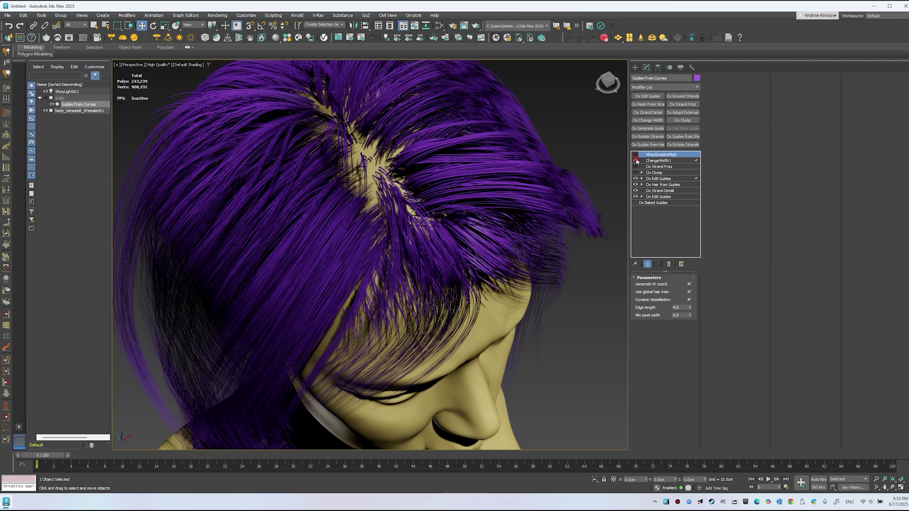
Step: Toggle the ChangeWidth modifier while checking strand thickness and coverage around the head
left_click(636, 160)
middle_click_drag(427, 184, 578, 178, "alt")
middle_click_drag(412, 199, 525, 199, "alt")
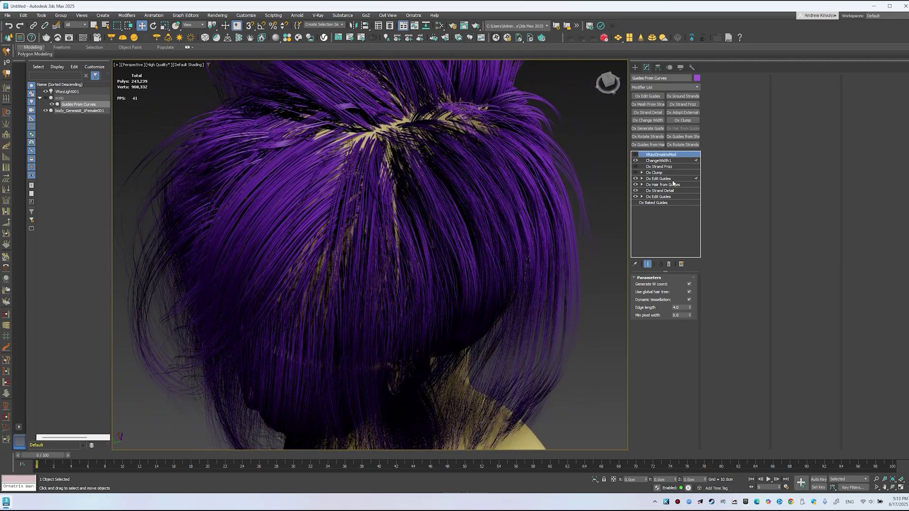
middle_click_drag(417, 204, 384, 186, "alt")
left_click(636, 161)
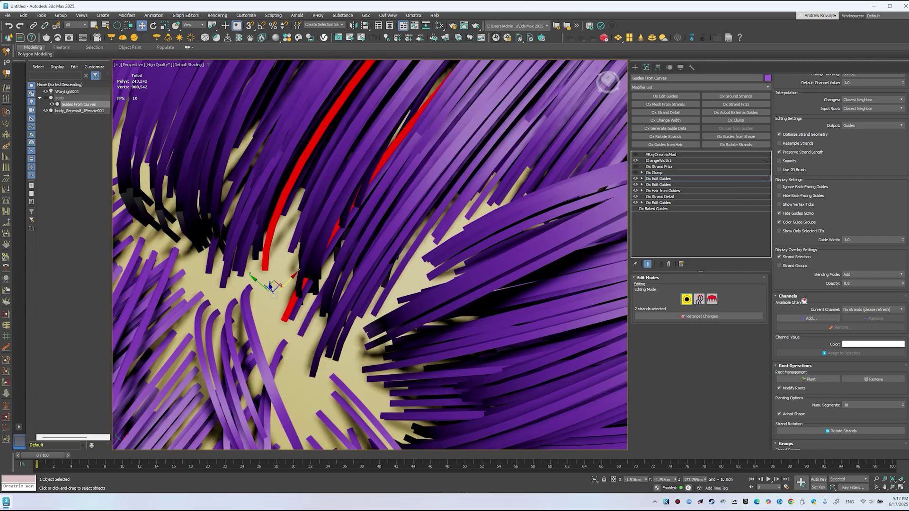
Step: Plant individual strands in the bare gap of the parting using the Plant root operation of the upper Ox Edit Guides
left_click_drag(805, 300, 804, 152)
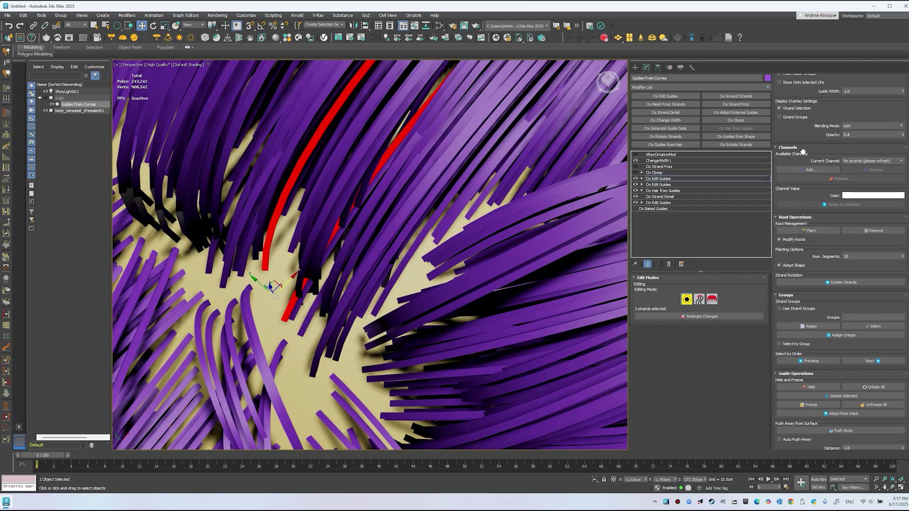
left_click(808, 231)
left_click(274, 304)
middle_click_drag(275, 304, 301, 215, "alt")
left_click(267, 299)
left_click(280, 310)
scroll(308, 237, "down", 4)
scroll(278, 284, "down", 10)
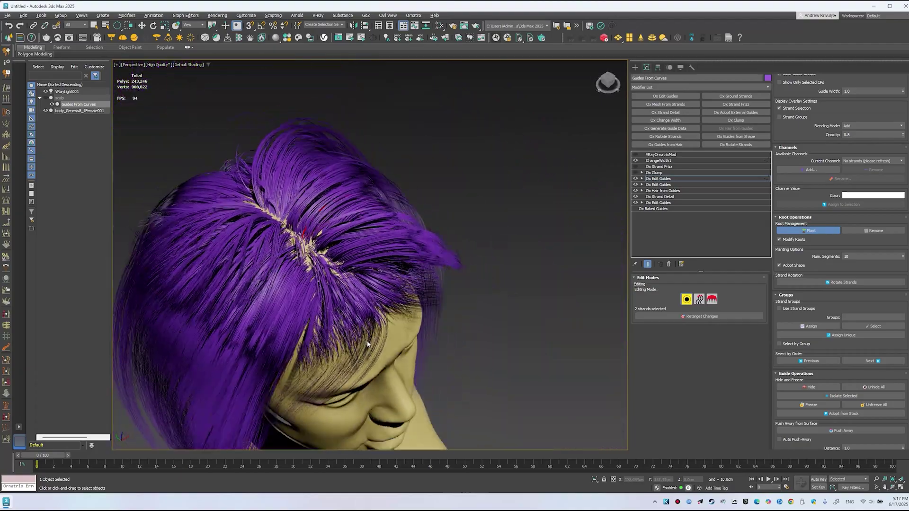
middle_click_drag(277, 284, 284, 283, "alt")
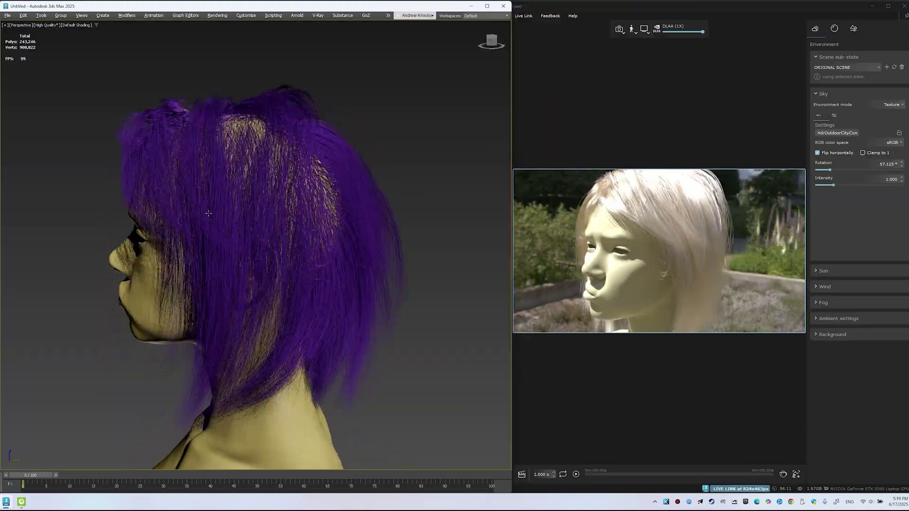
Step: Examine the hair from the side, above and front, comparing the viewport with the live Vantage render
middle_click_drag(209, 214, 352, 225, "alt")
scroll(266, 228, "up", 5)
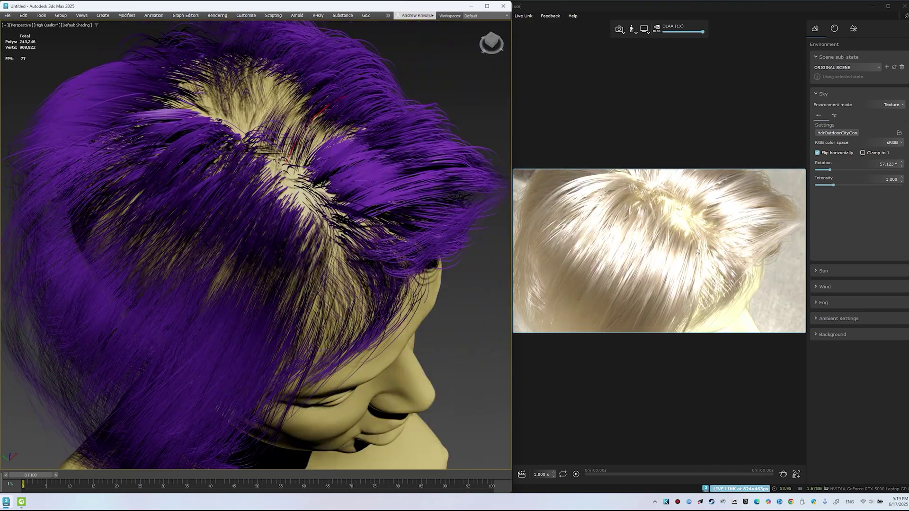
scroll(294, 237, "down", 6)
middle_click_drag(293, 251, 341, 182, "alt")
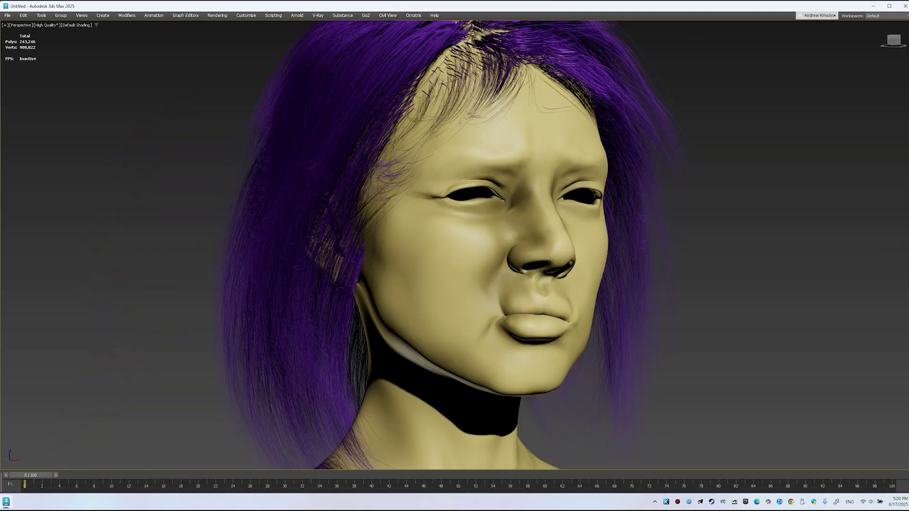
scroll(395, 195, "down", 3)
Step: Restore the full 3ds Max interface and hide the hair and body, leaving only the scalp mesh displayed
key("ctrl+x")
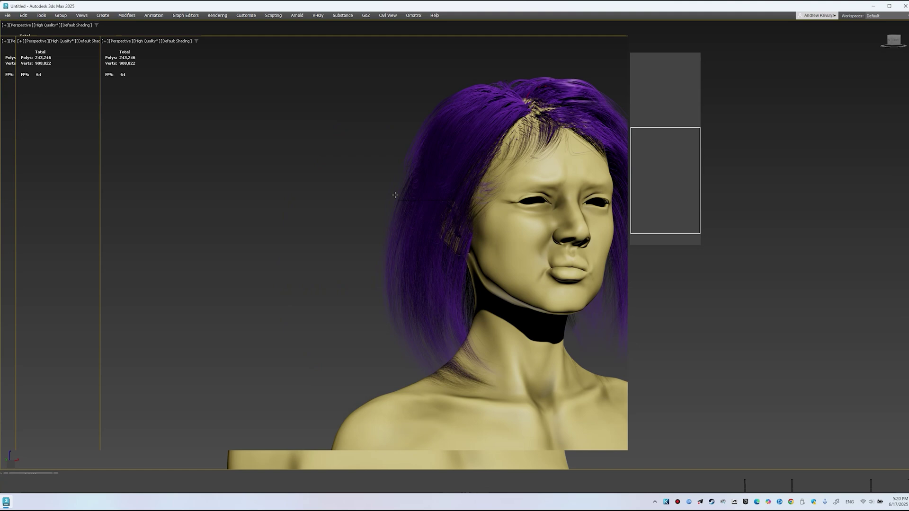
middle_click_drag(395, 195, 343, 192, "alt")
left_click(61, 91)
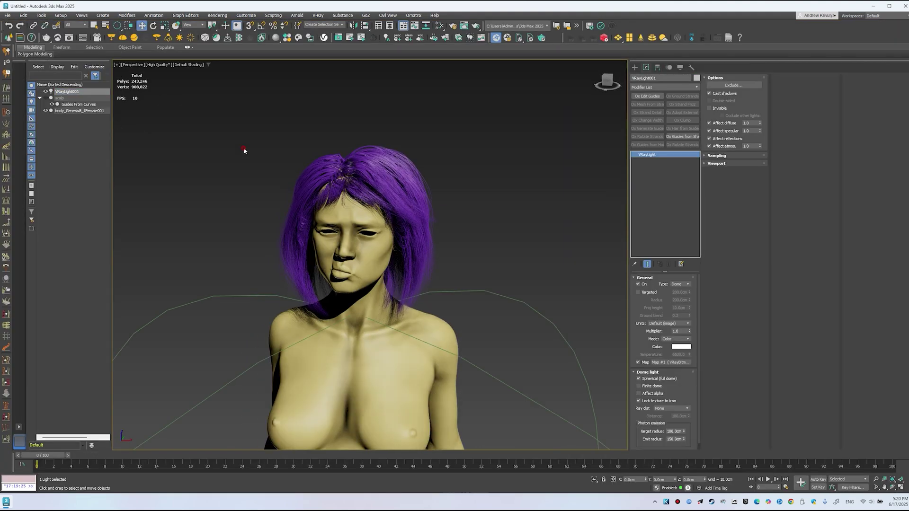
left_click(244, 151)
left_click(79, 105)
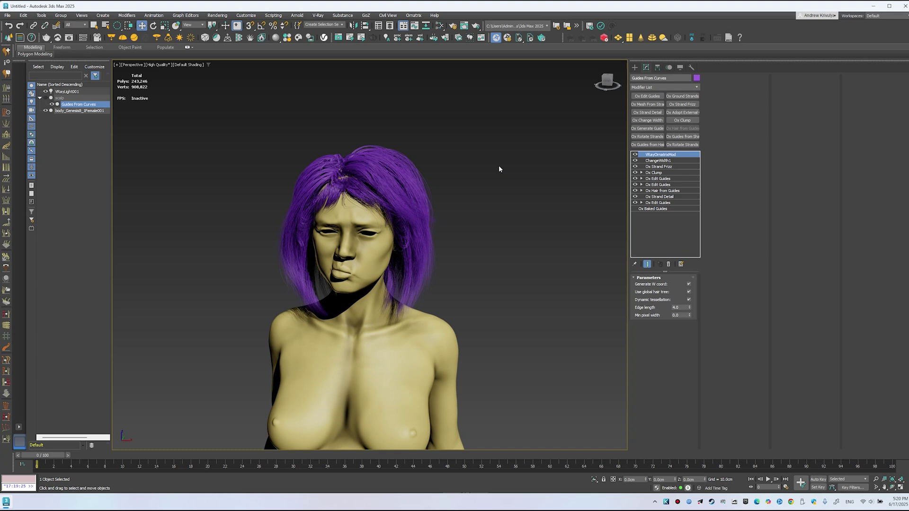
left_click(45, 105)
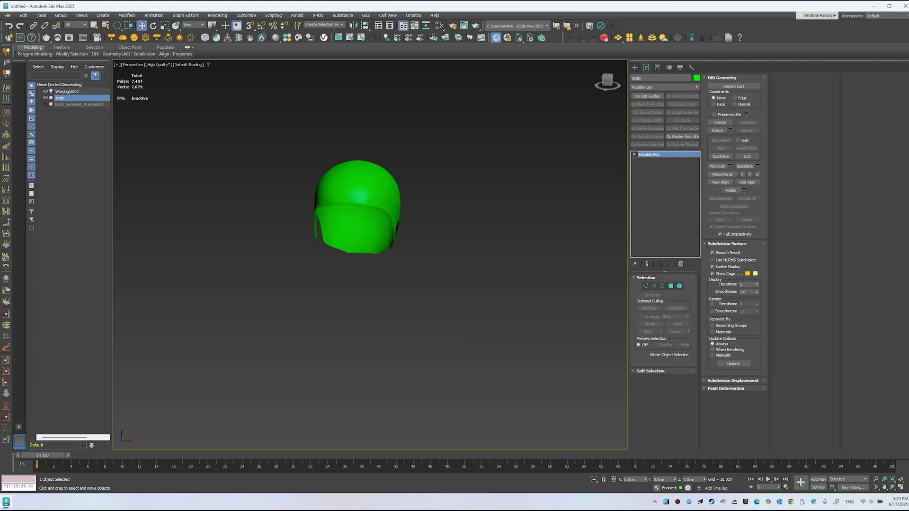
Step: Switch to ZBrush and view the FiberMesh hair on the bust from the front
key("alt+Tab")
left_click(743, 305)
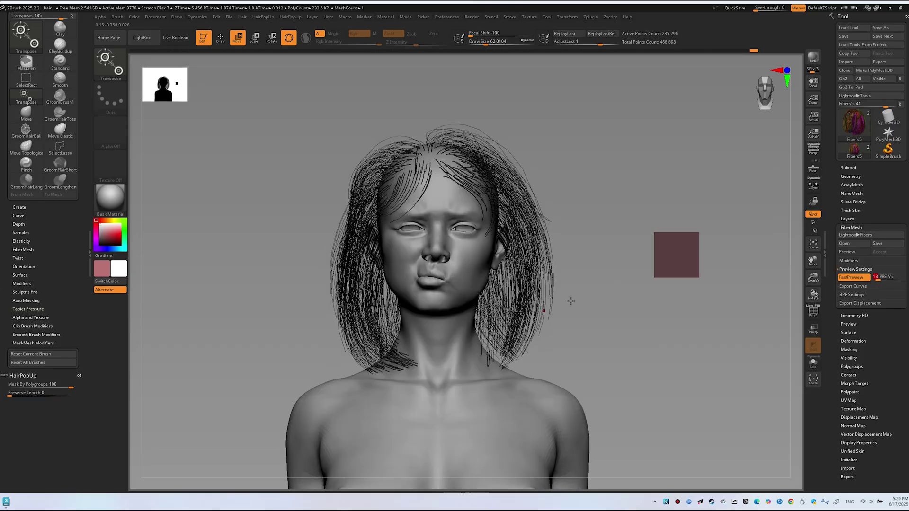
left_click_drag(595, 254, 639, 241)
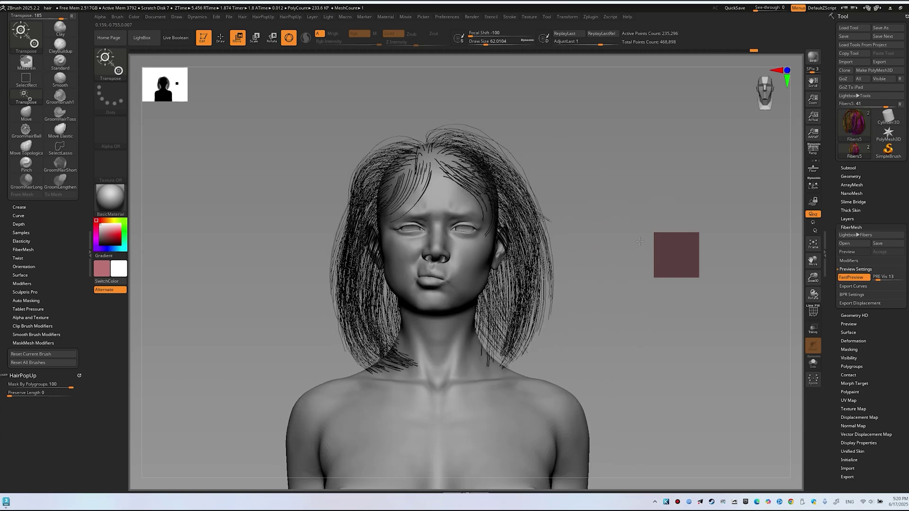